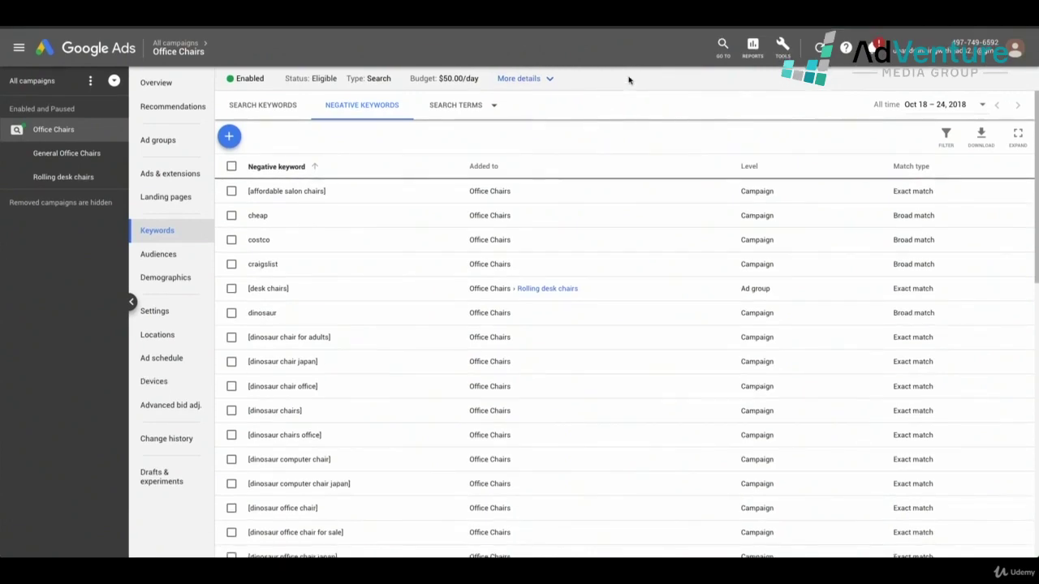
- Jump to the Negative keyword lists page with the G T shortcut and 'nega'
key("g")
key("t")
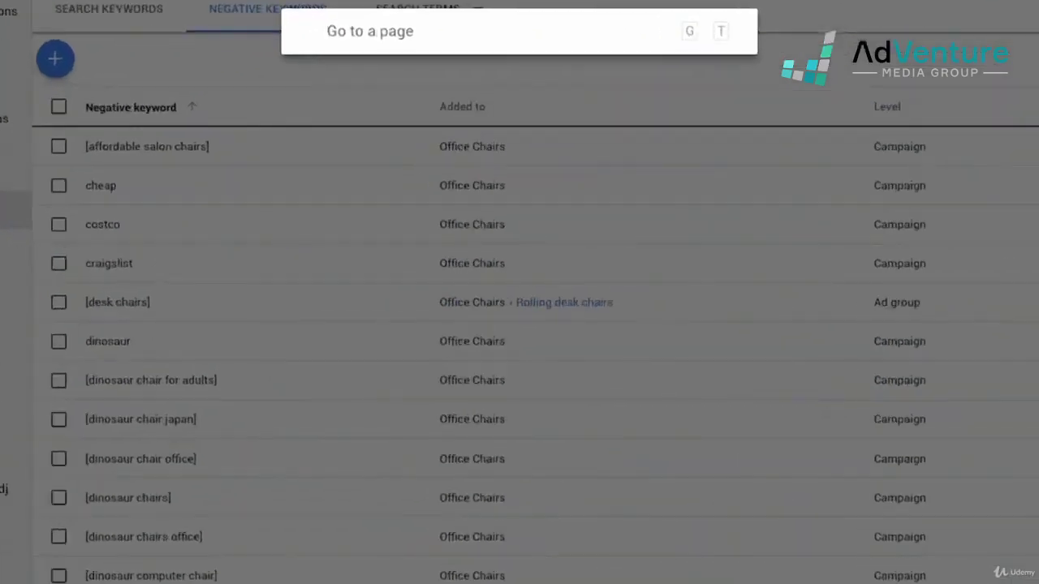
type("nega")
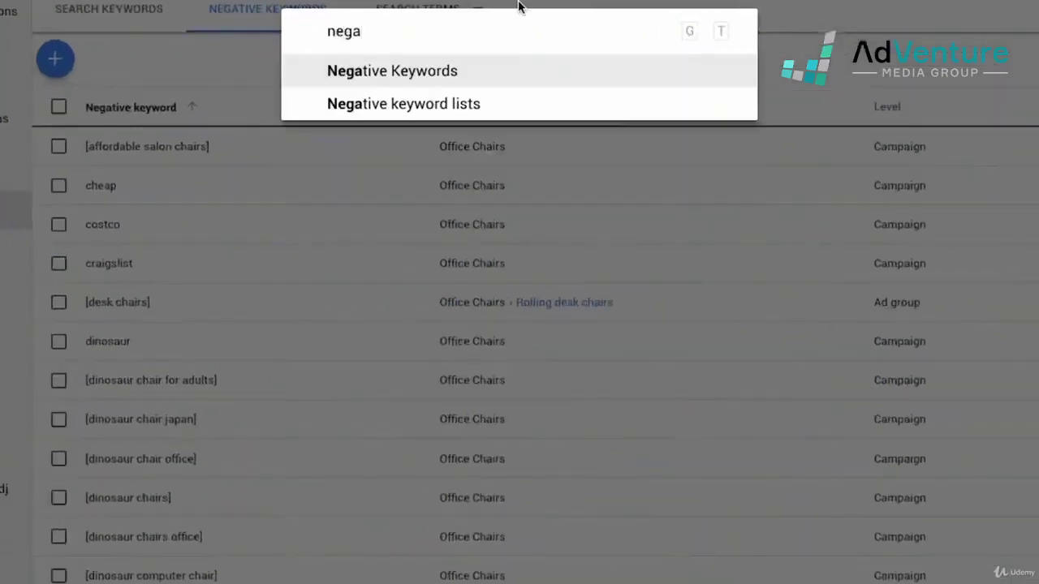
left_click(404, 110)
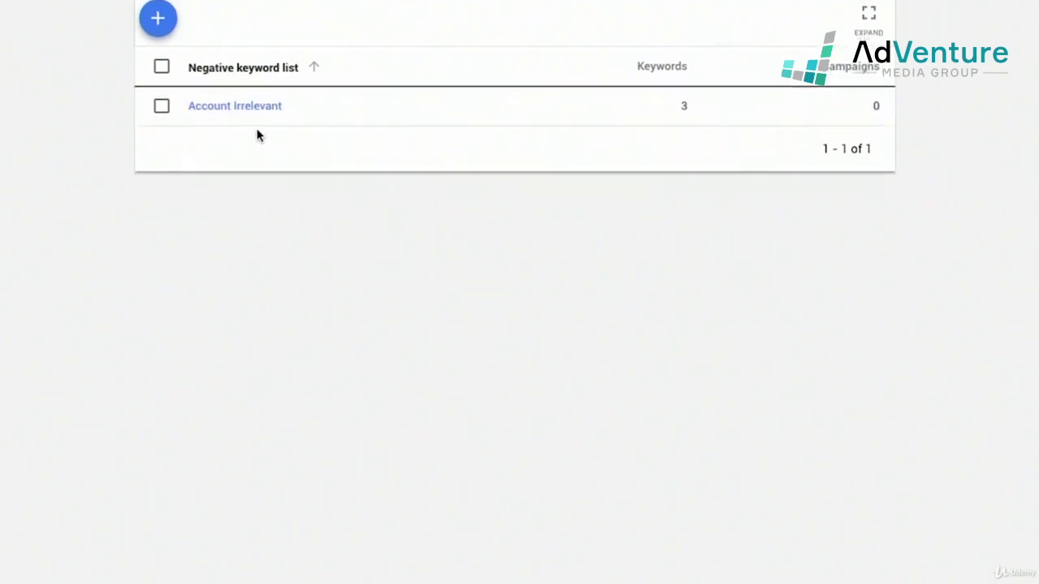
- Remove the 3-keyword Account Irrelevant list so no negative keyword lists remain
left_click(295, 106)
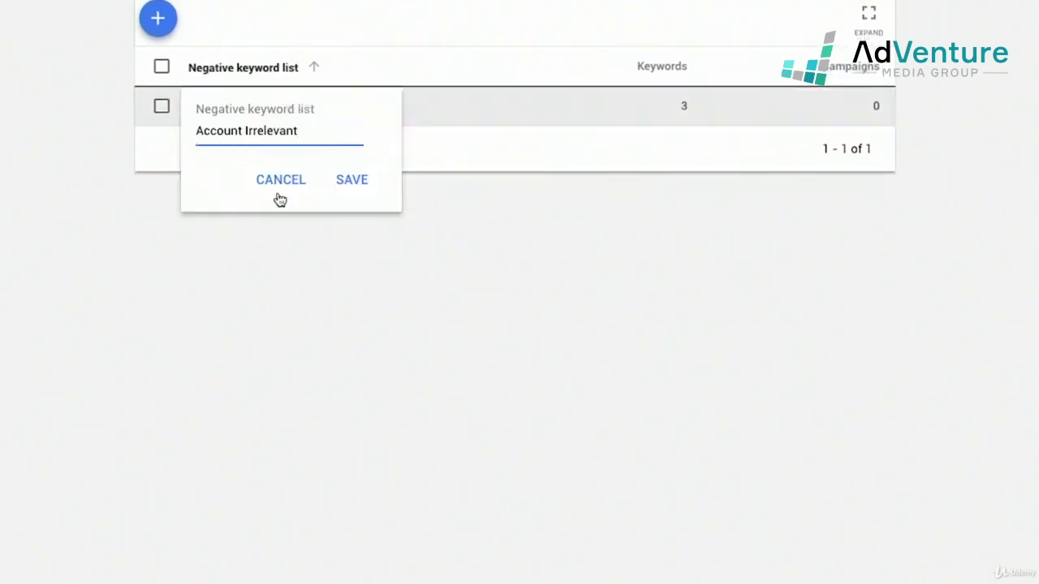
left_click(354, 180)
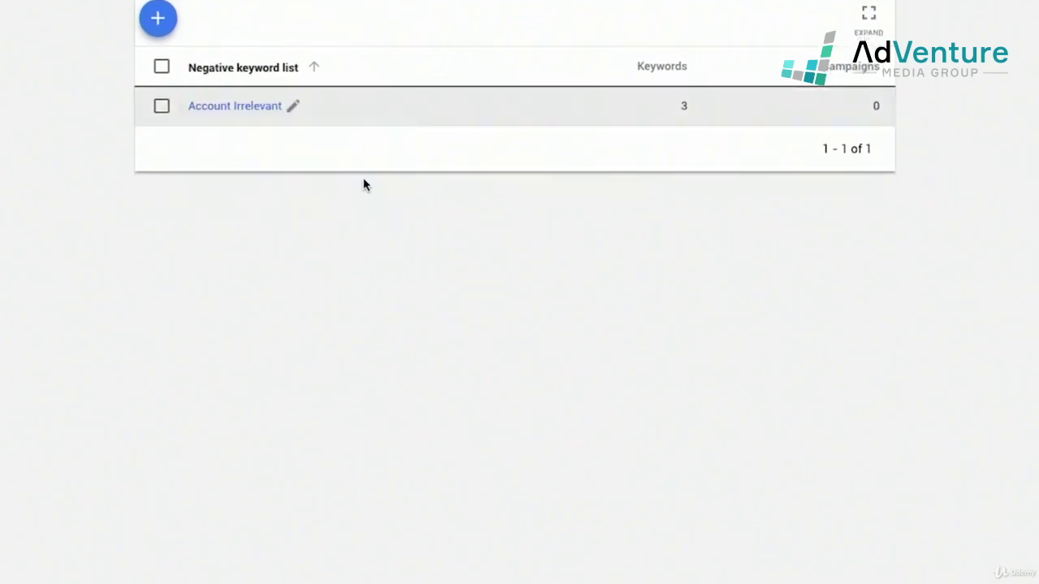
left_click(162, 112)
left_click(296, 24)
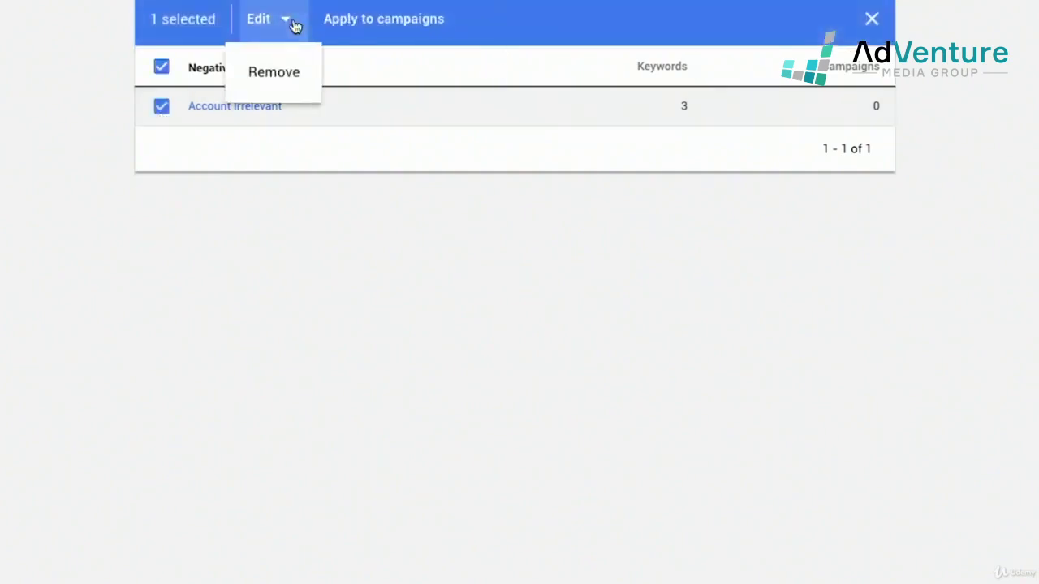
left_click(285, 72)
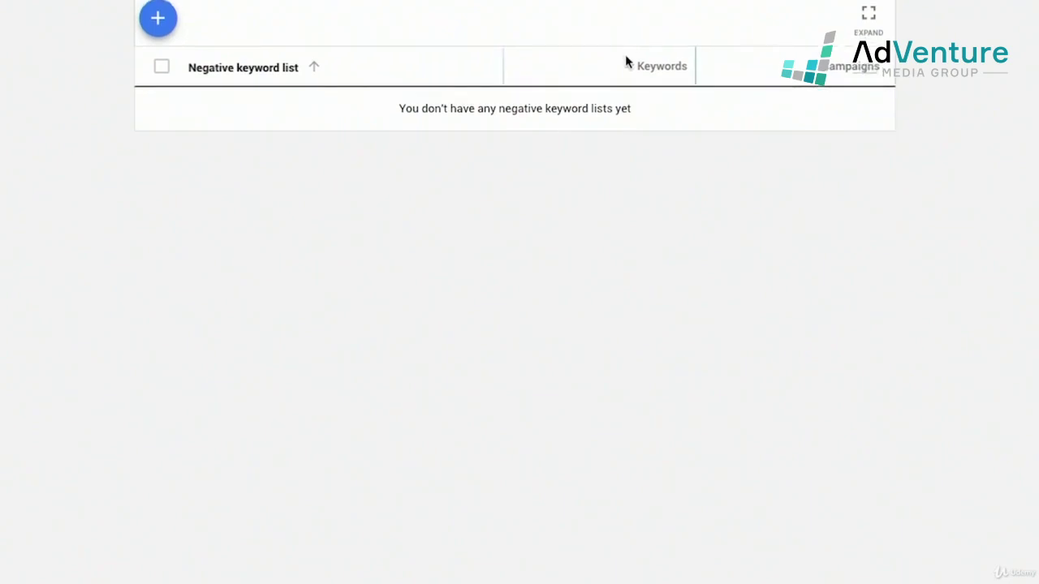
- Start a new negative keyword list named Account Irrelevant
left_click(158, 18)
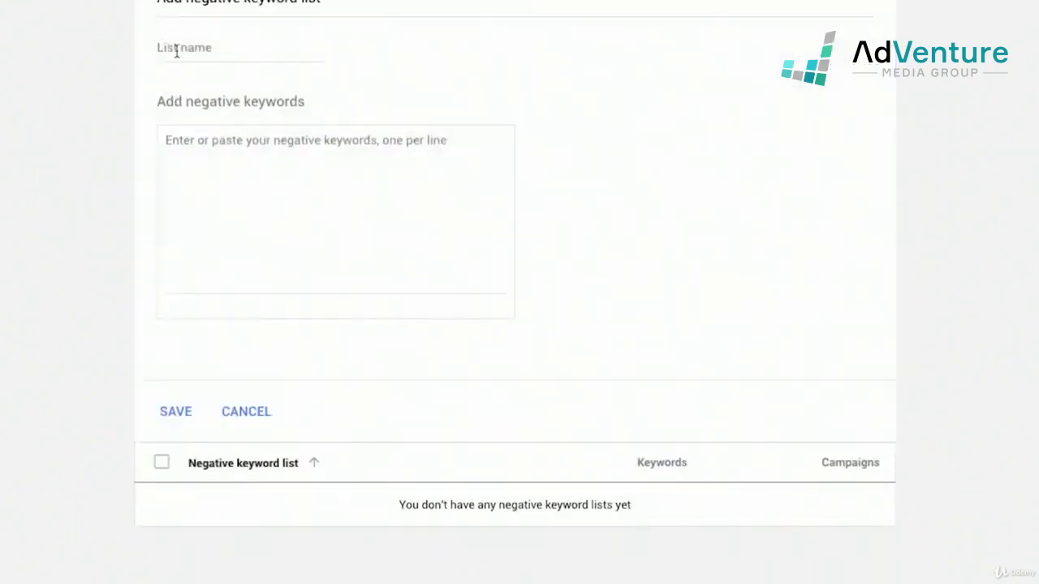
left_click(176, 51)
type("A")
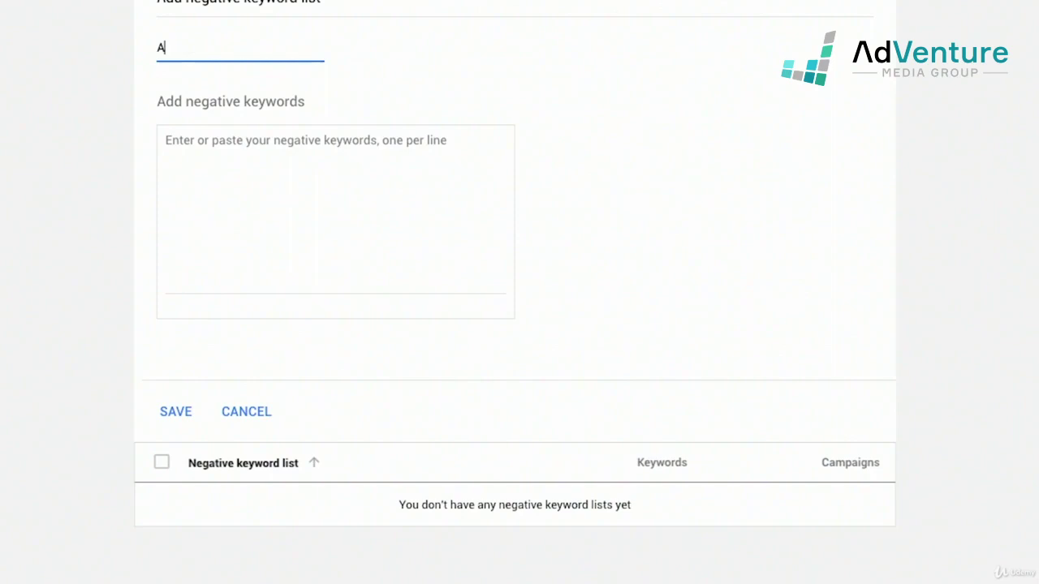
type("ccount Irrelevany")
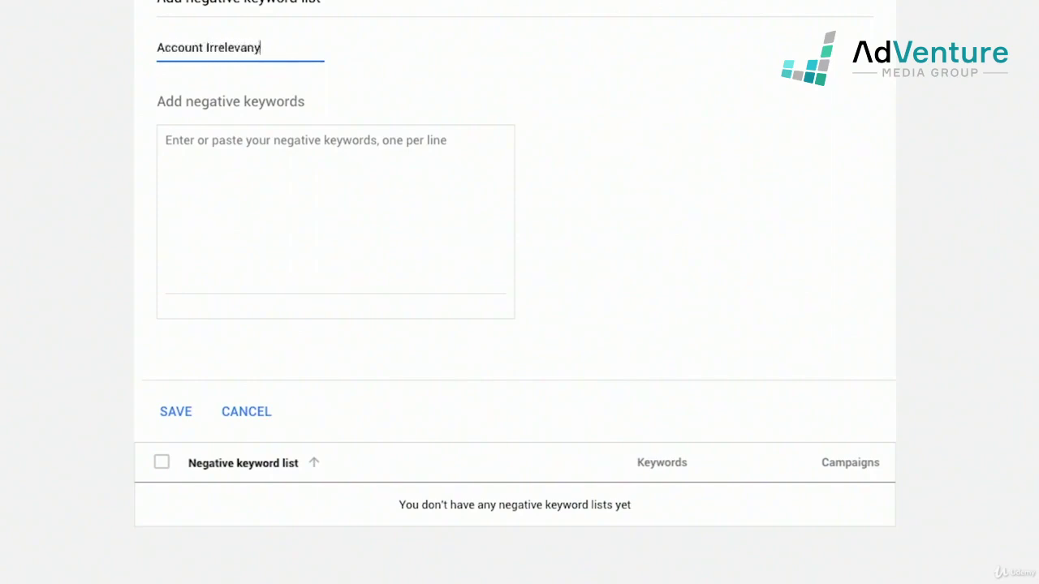
- Enter keywords free, books, images, store, near me, local diy, ikea and target, then save
key("Tab")
type("Free")
key("Return")
type("bvoa")
key("BackSpace")
key("BackSpace")
key("BackSpace")
type("ooks")
key("Return")
type("images")
key("Return")
type("store")
key("Return")
type("near me")
key("Return")
type("local ")
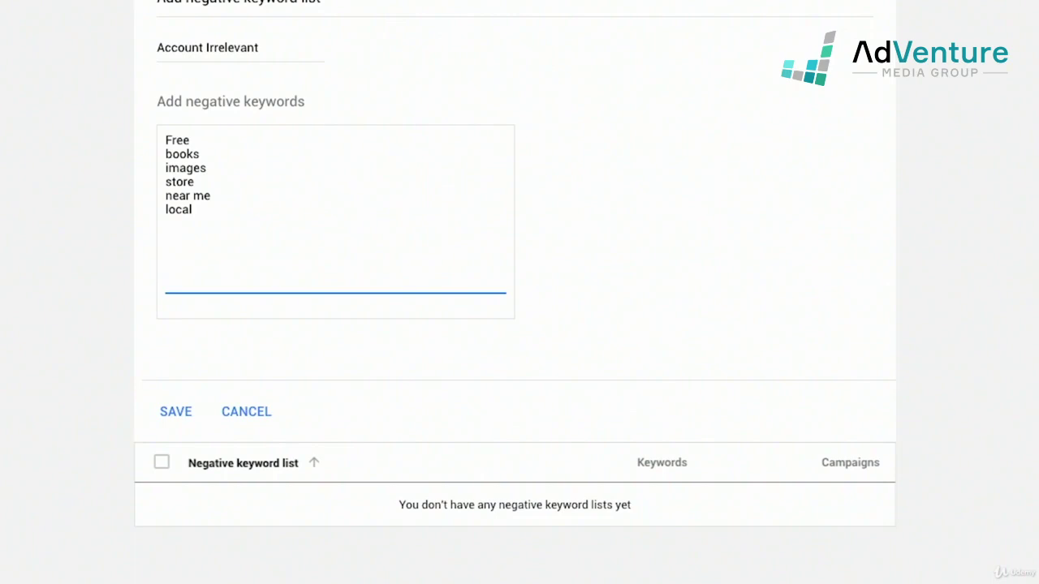
type("diy")
key("Return")
type("ikea")
key("Return")
type("target")
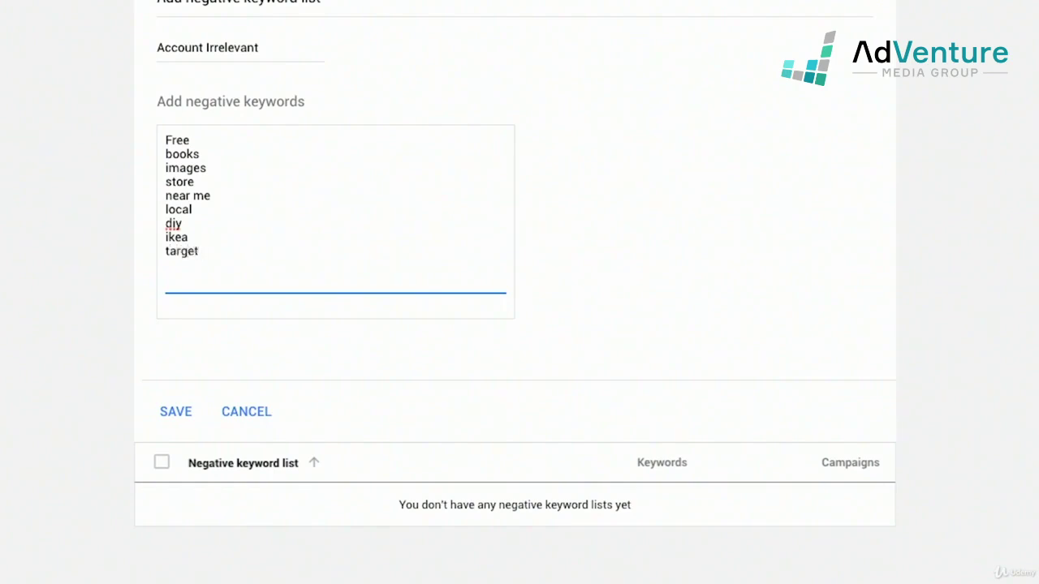
left_click(171, 414)
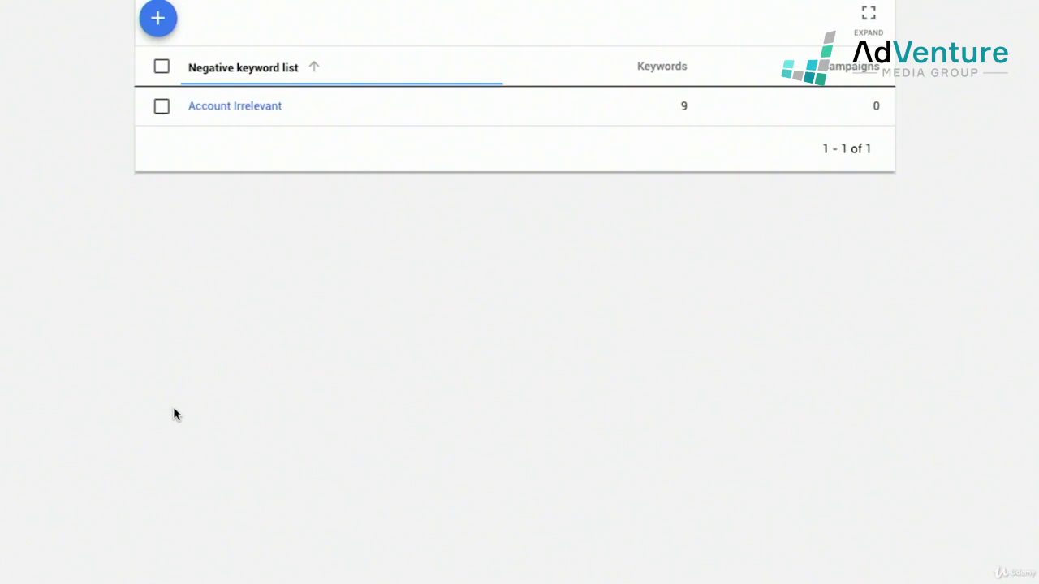
- Apply the 9-keyword Account Irrelevant list to Office Chairs, then clear the selection
key("b")
mouse_move(689, 46)
left_mouse_down()
mouse_move(635, 34)
mouse_move(686, 32)
left_mouse_up()
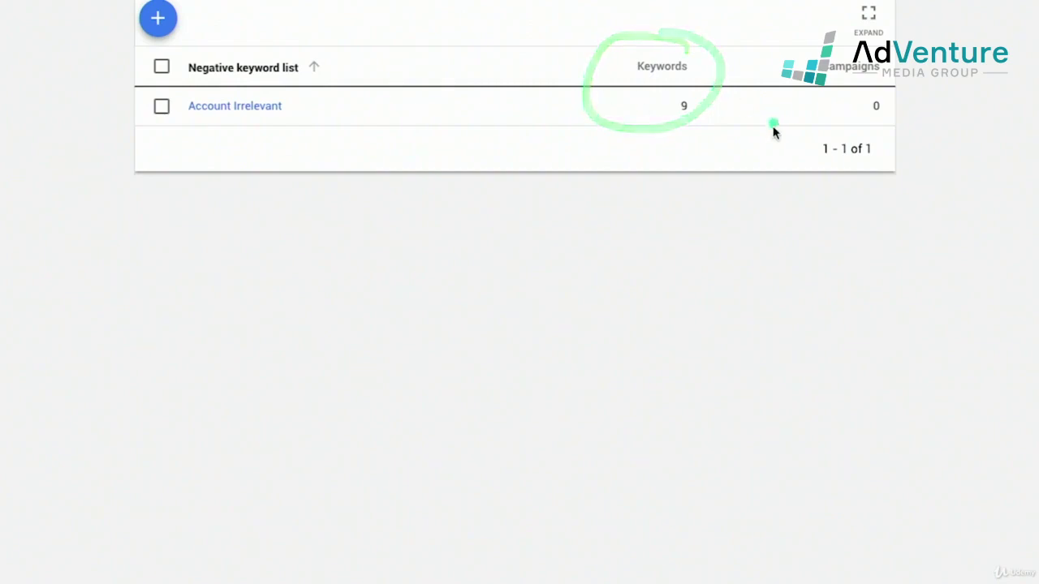
mouse_move(850, 47)
left_mouse_down()
mouse_move(917, 135)
mouse_move(852, 48)
left_mouse_up()
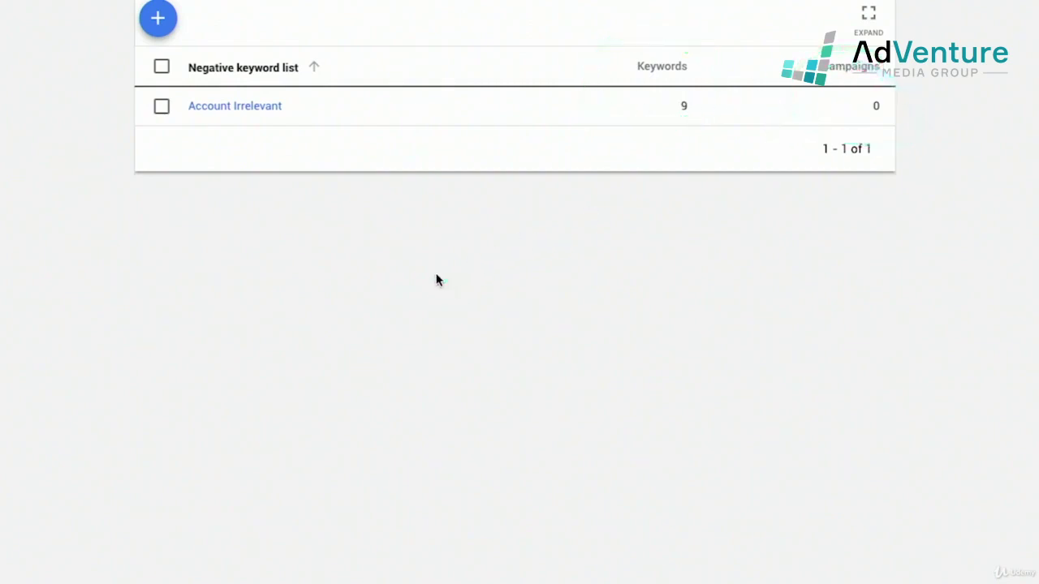
left_click_drag(162, 113, 163, 115)
left_click(162, 108)
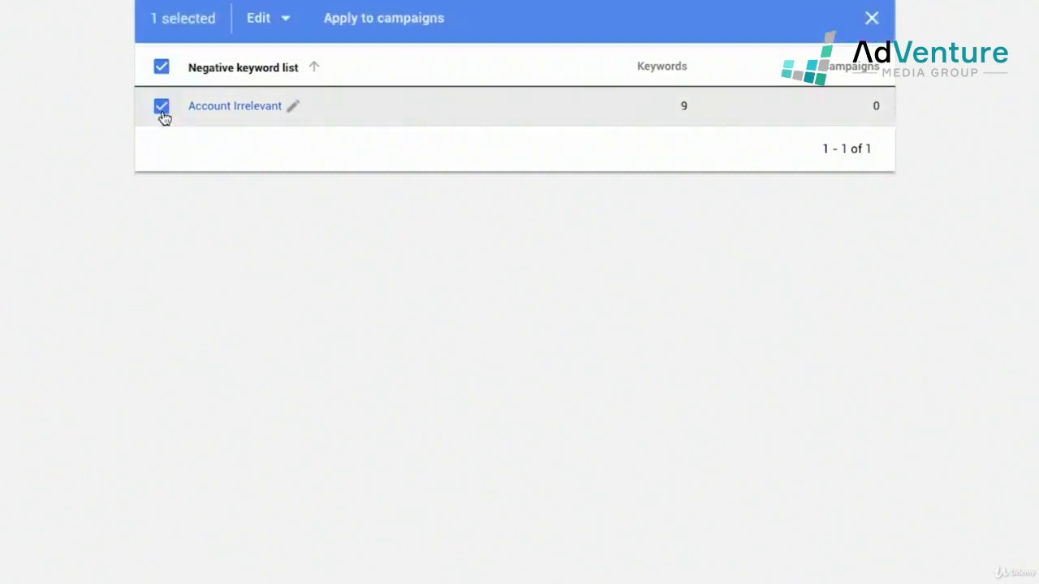
left_click(390, 18)
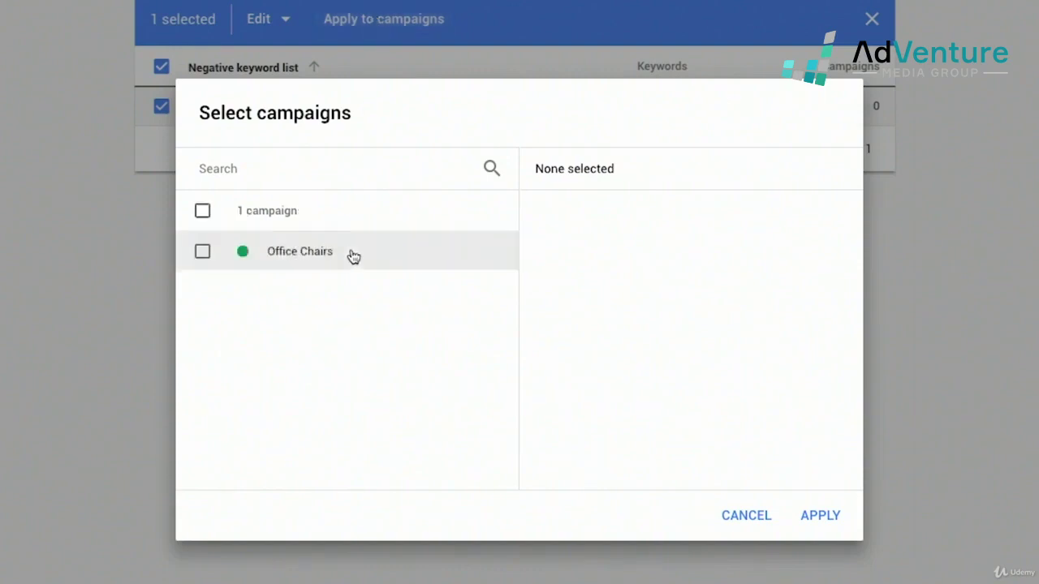
left_click(203, 252)
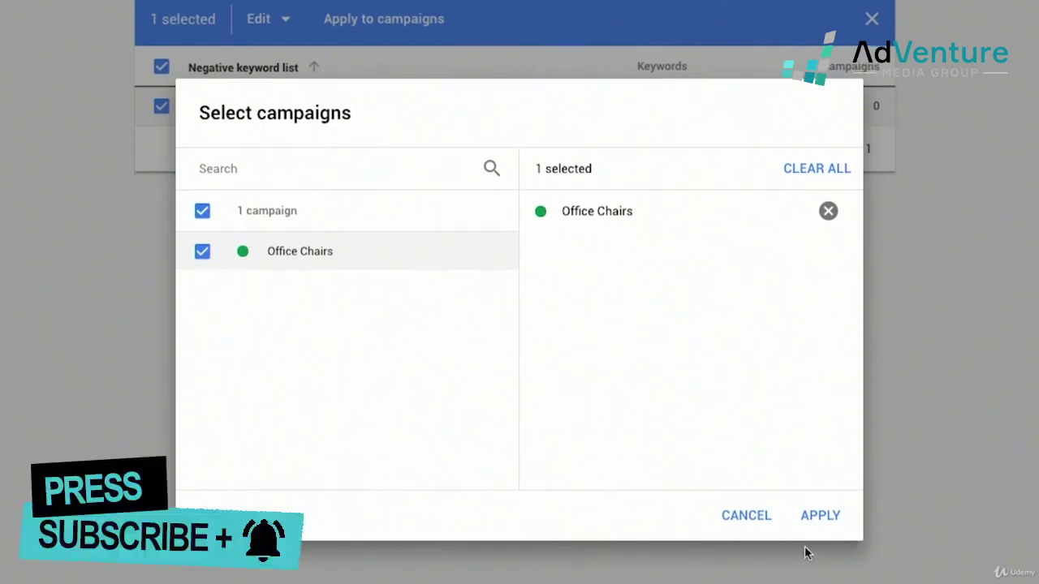
left_click(818, 516)
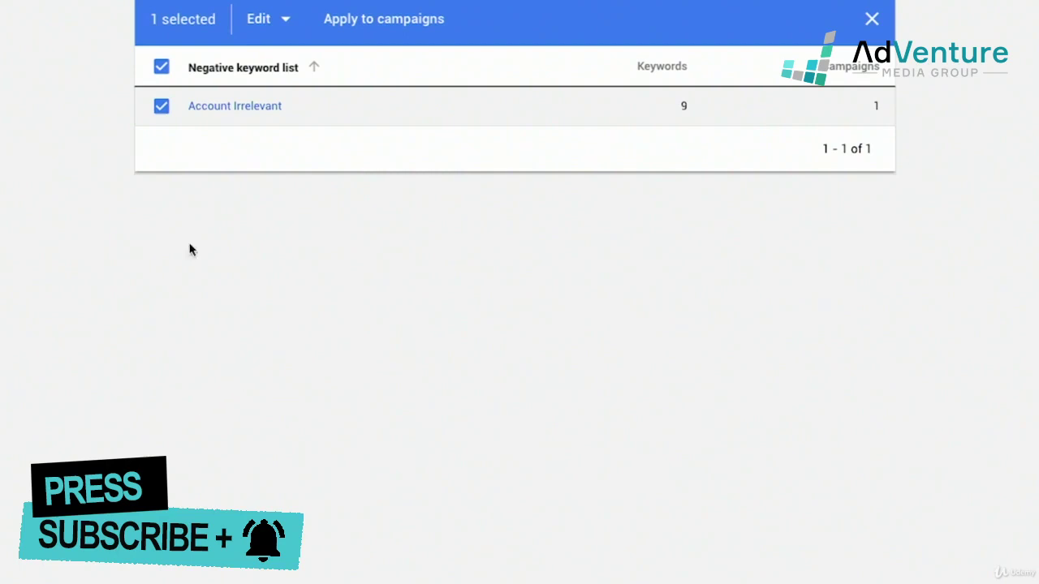
left_click(162, 68)
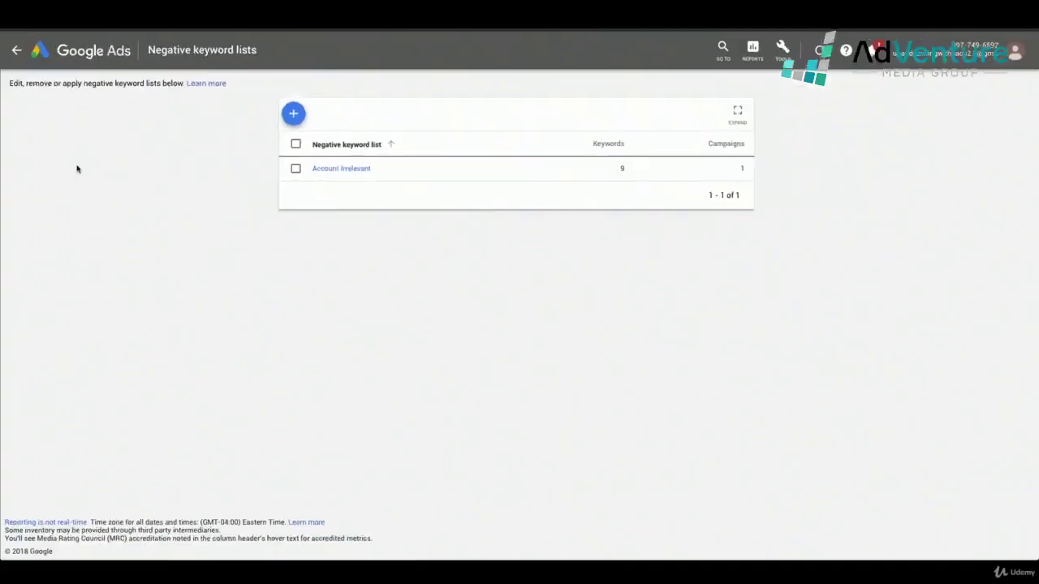
- Go from Office Chairs' negative keywords via Tools to Negative keyword lists and start a new list
left_click(16, 50)
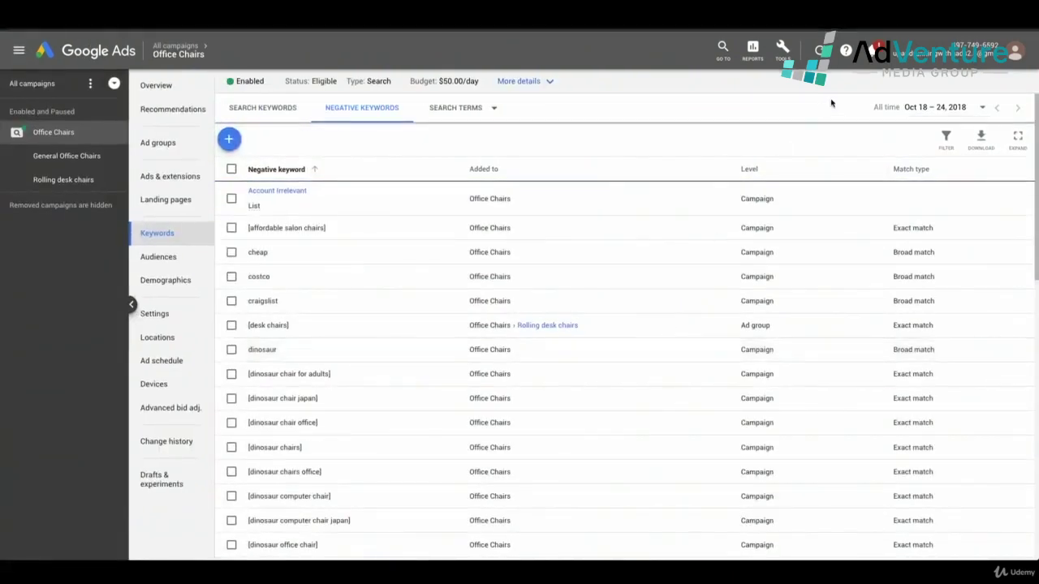
left_click(782, 50)
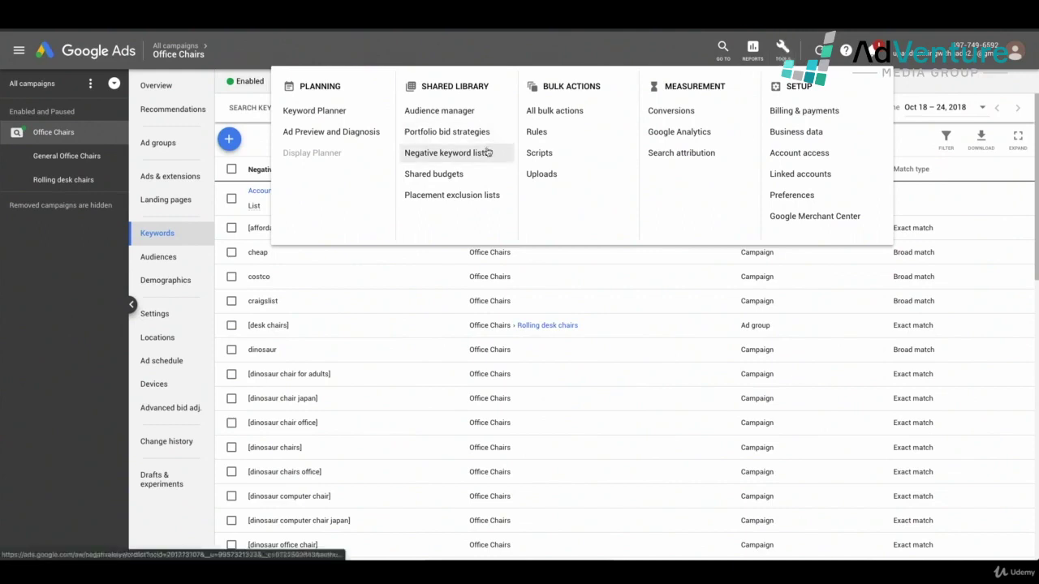
left_click(440, 154)
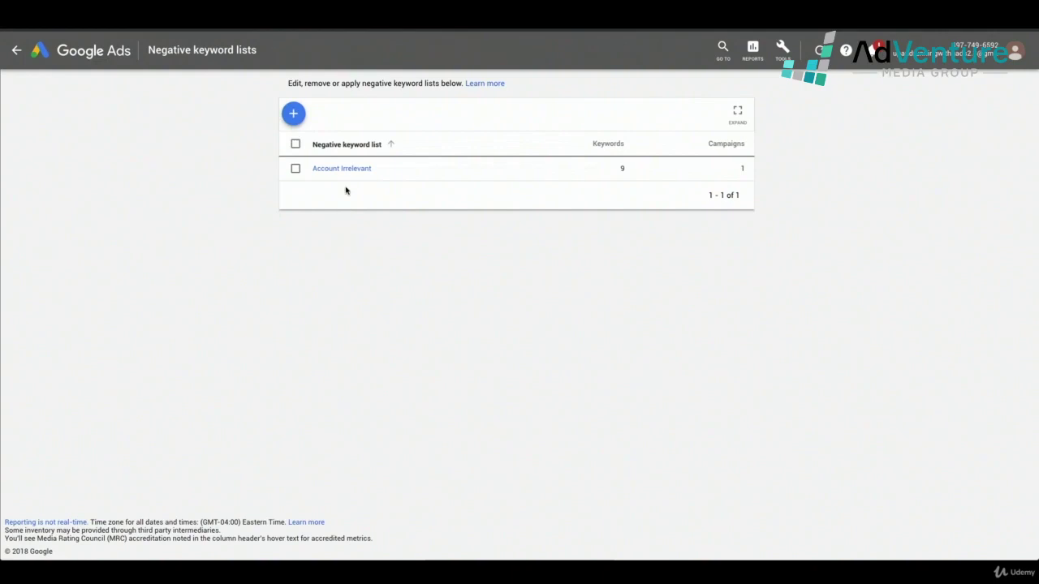
left_click(293, 112)
- Save an 'Office Chairs Negatives' list with cheap, dinosaur, wood and metal, then go to Search Terms
left_click(335, 140)
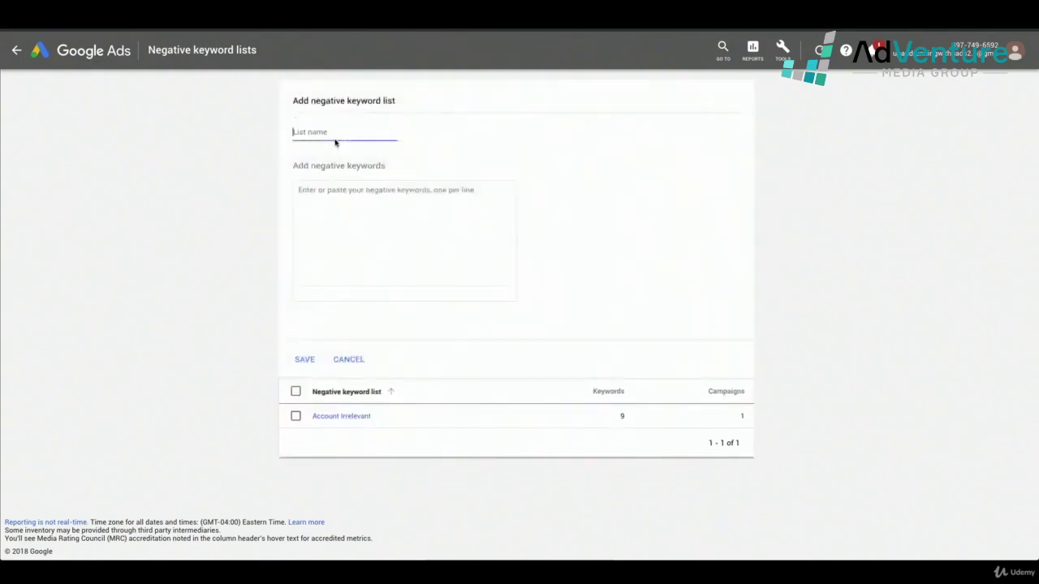
type("Office Chair")
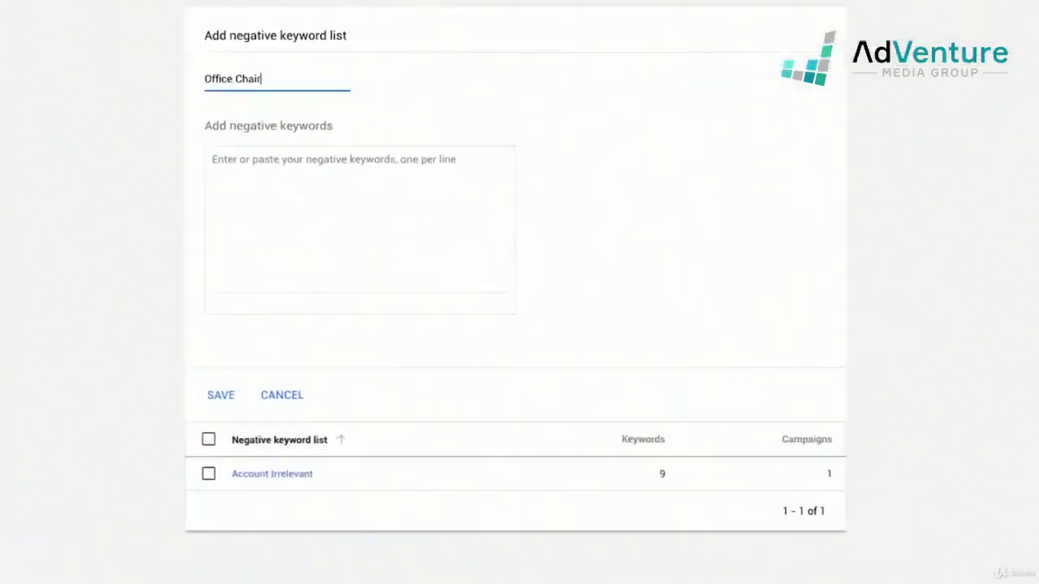
type("s Negatives")
left_click(212, 159)
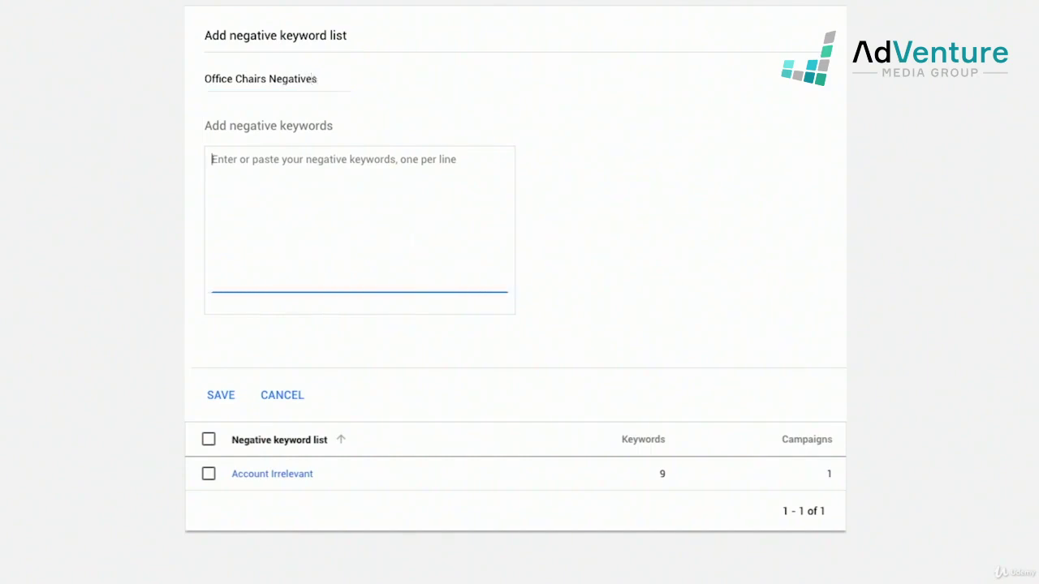
type("cheap ")
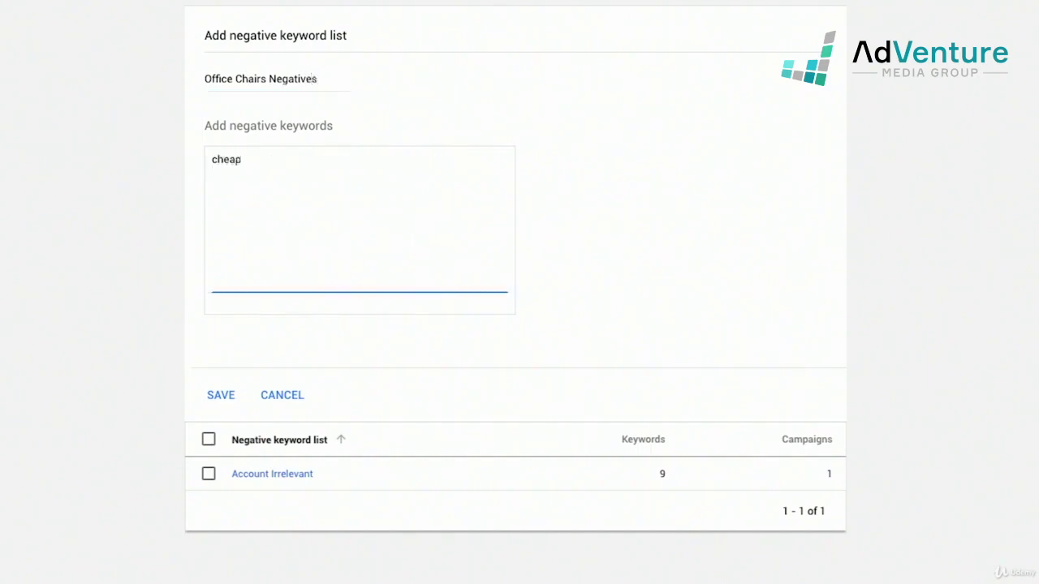
type("dinosaur ")
type("wood ")
type("metal")
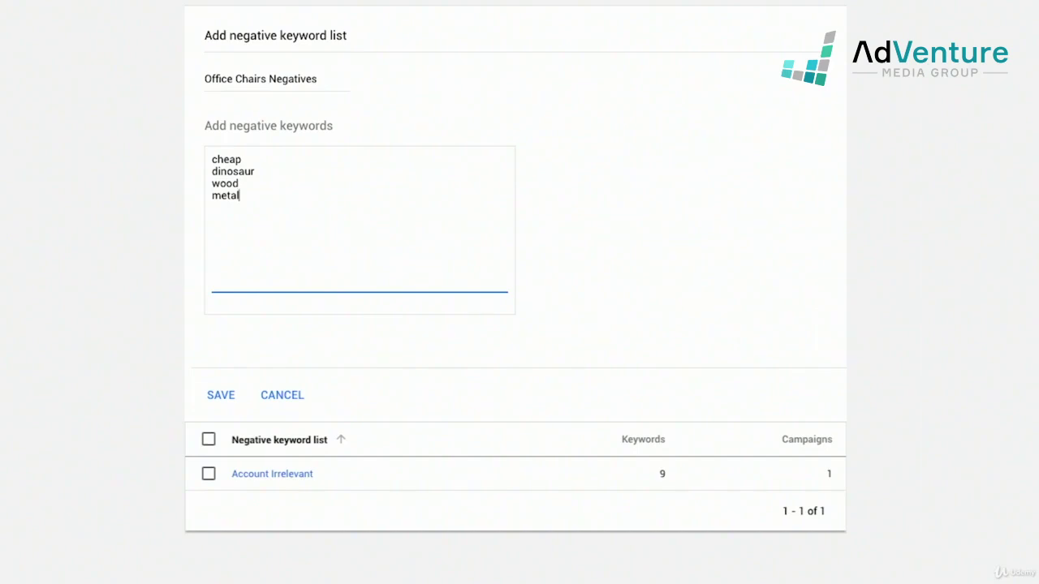
left_click(224, 393)
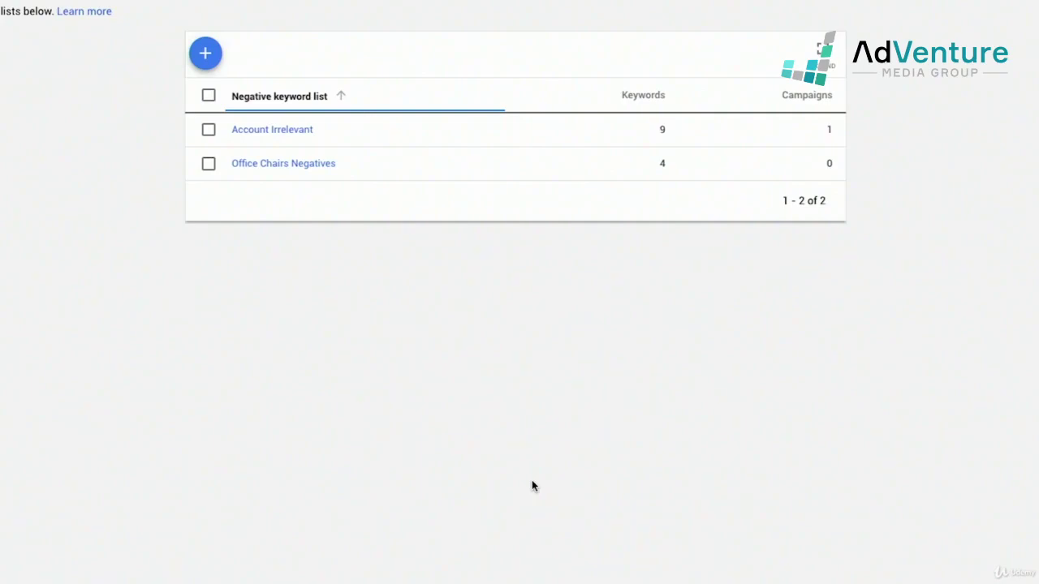
type("gt")
type("sear")
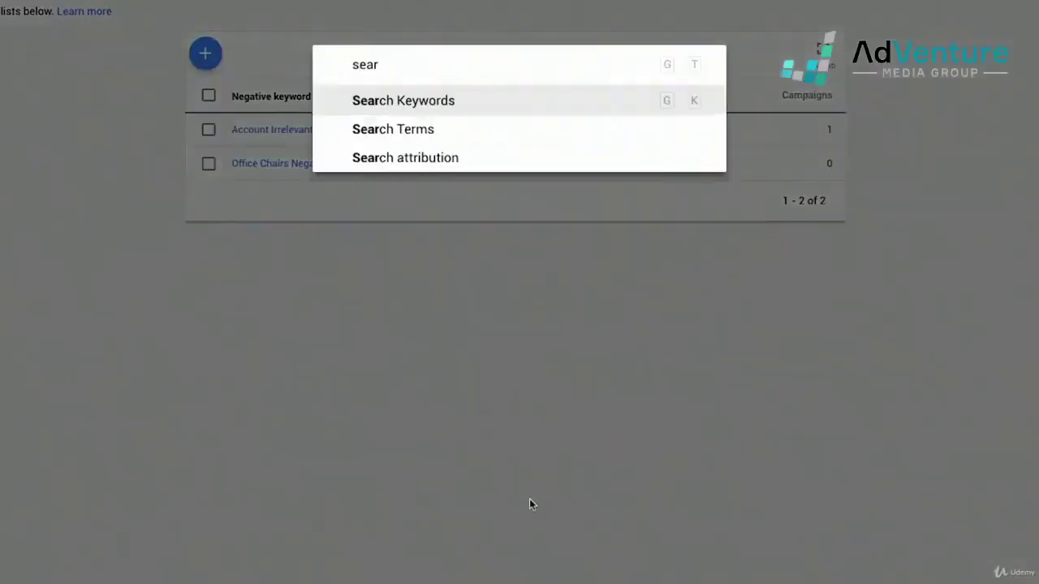
left_click(430, 133)
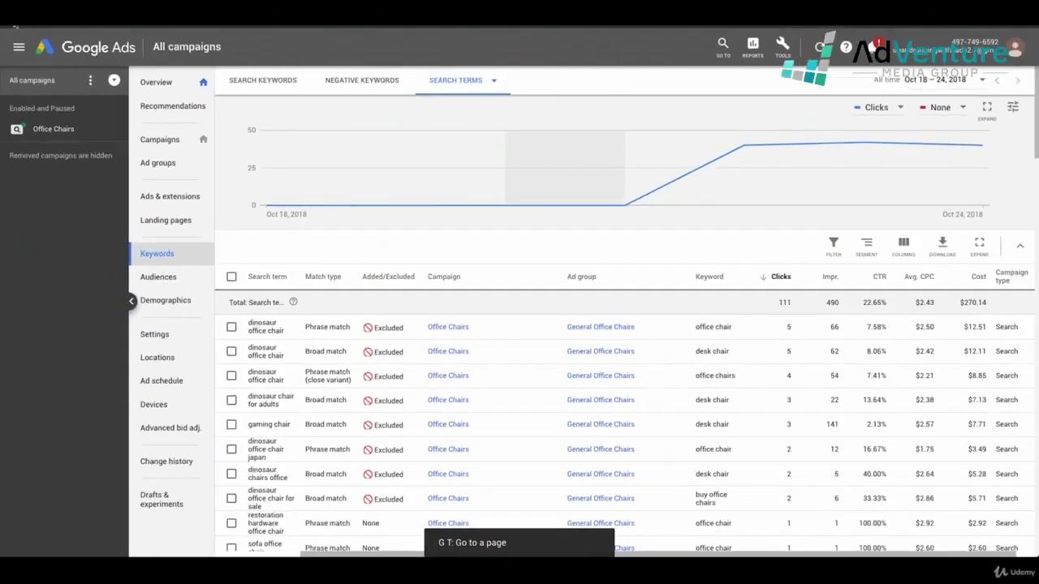
- Show the Search terms report for the Office Chairs campaign and scroll down the table
left_click(47, 131)
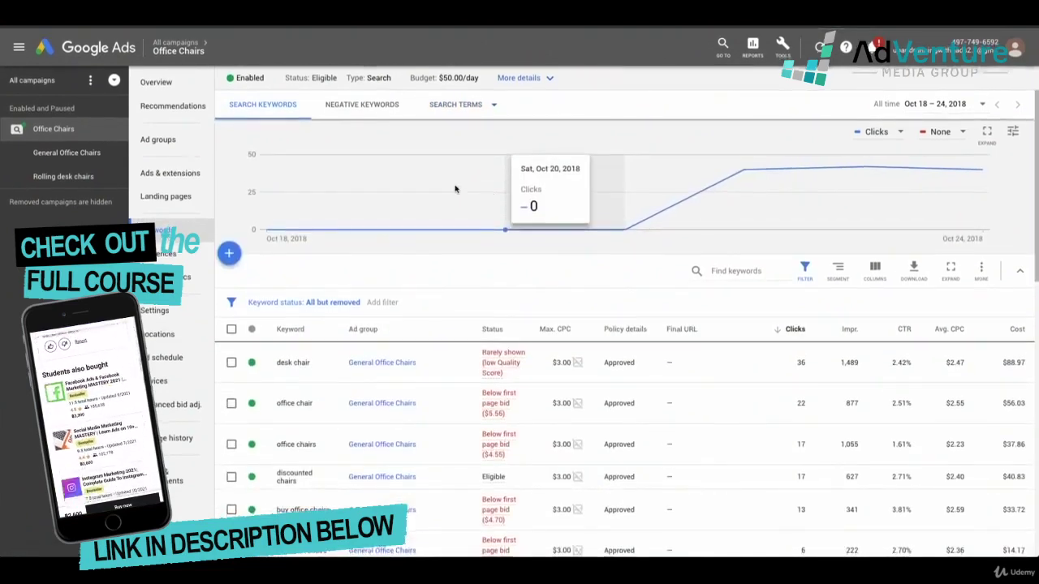
left_click(466, 106)
left_click(465, 105)
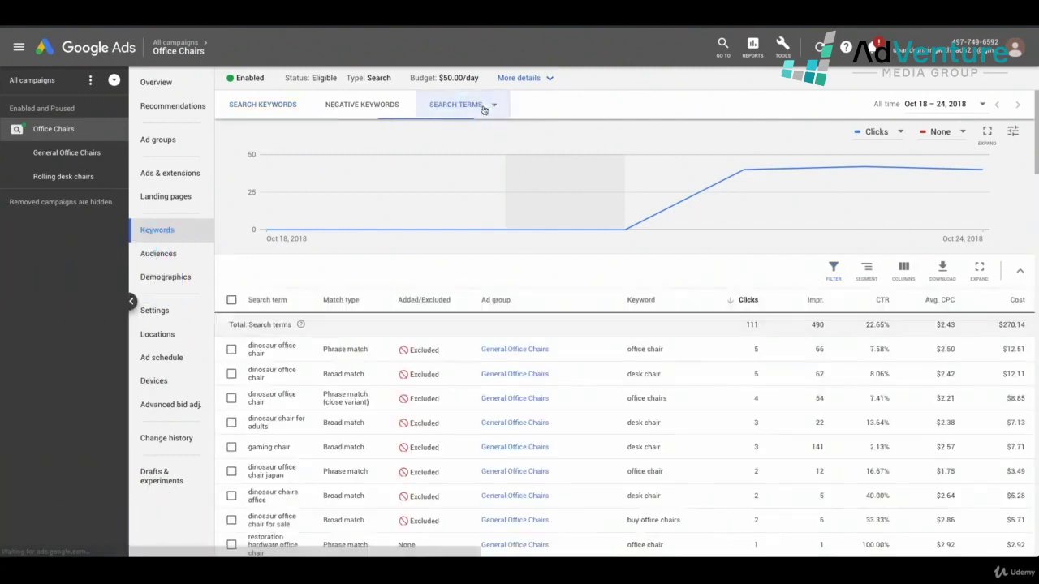
scroll(841, 334, "down", 5)
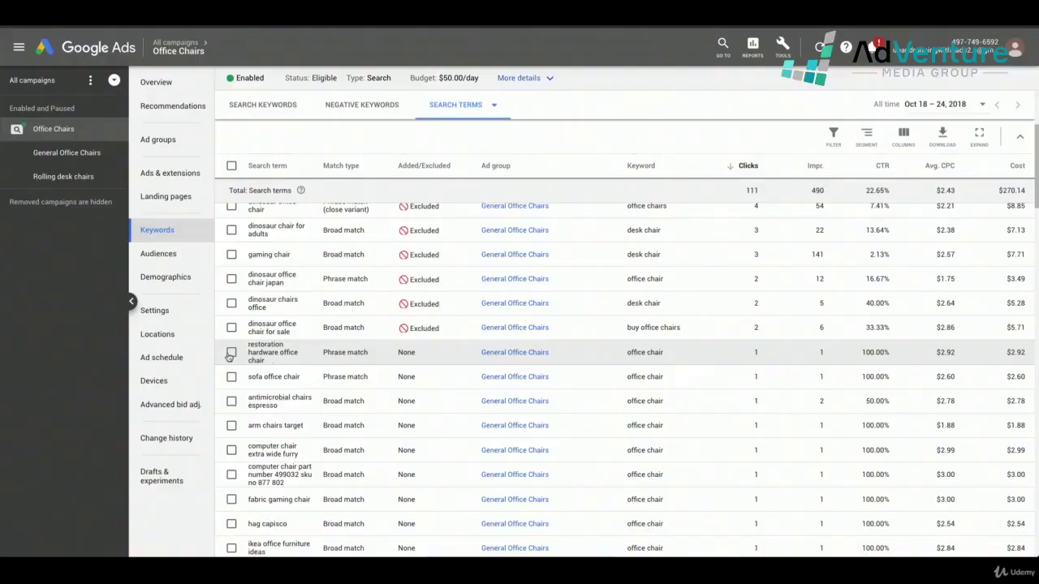
- Tick the 'restoration hardware office chair' row in the Office Chairs search terms table
left_click(231, 352)
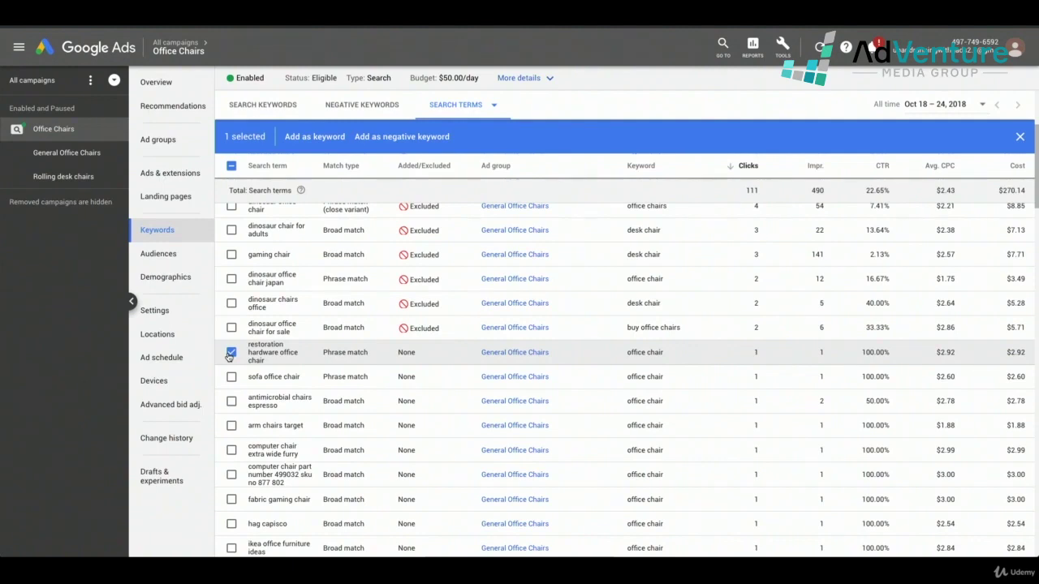
- Add [restoration hardware office chair] as a negative keyword to the Account Irrelevant list
left_click(411, 144)
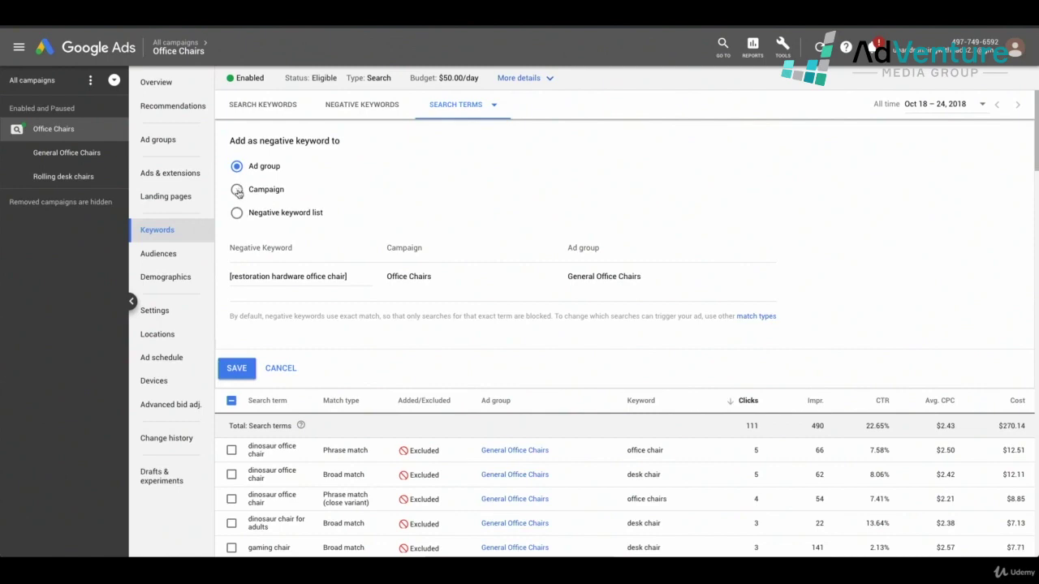
left_click(236, 214)
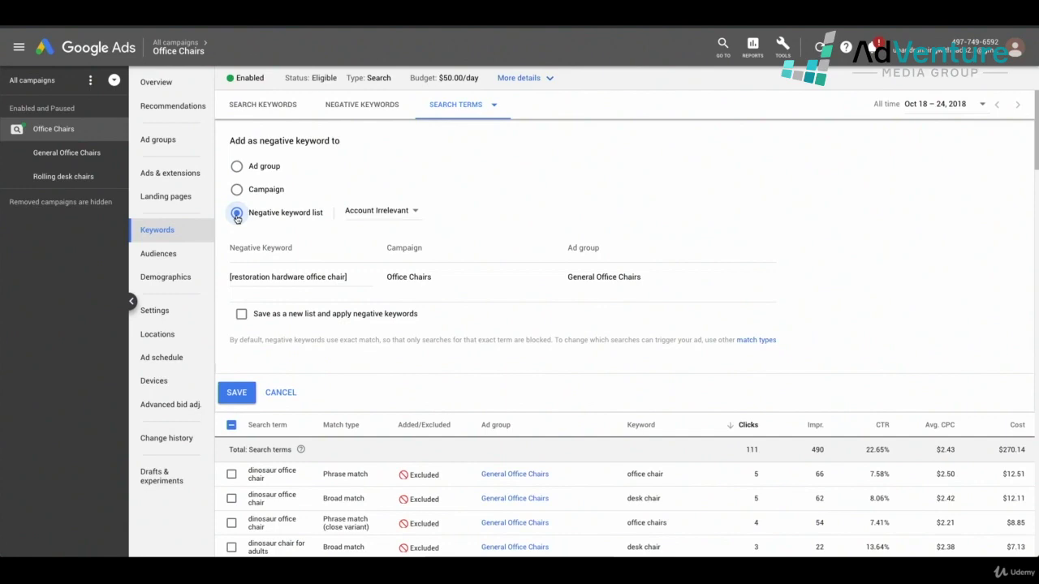
left_click(359, 212)
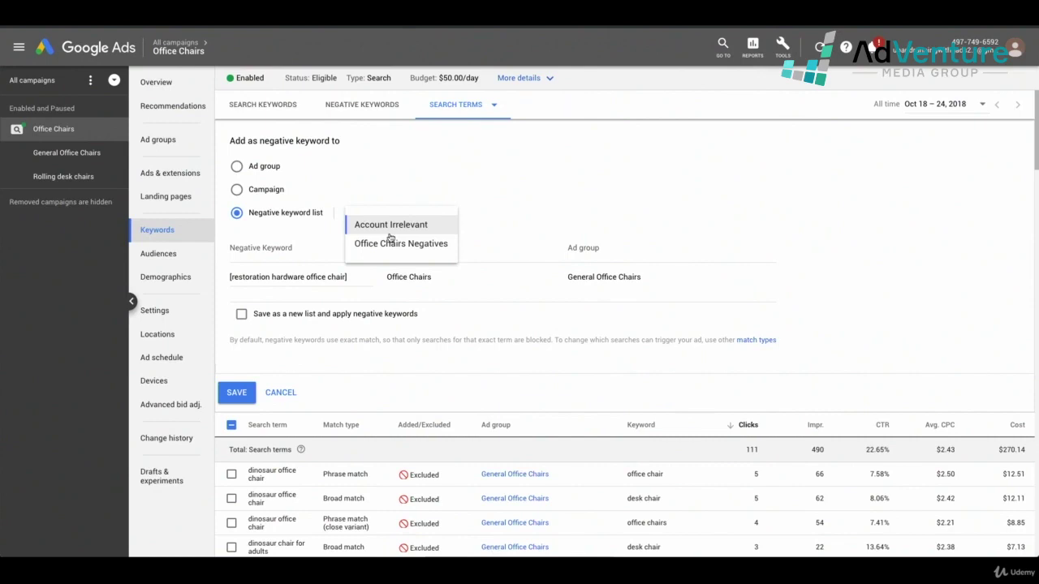
left_click(374, 232)
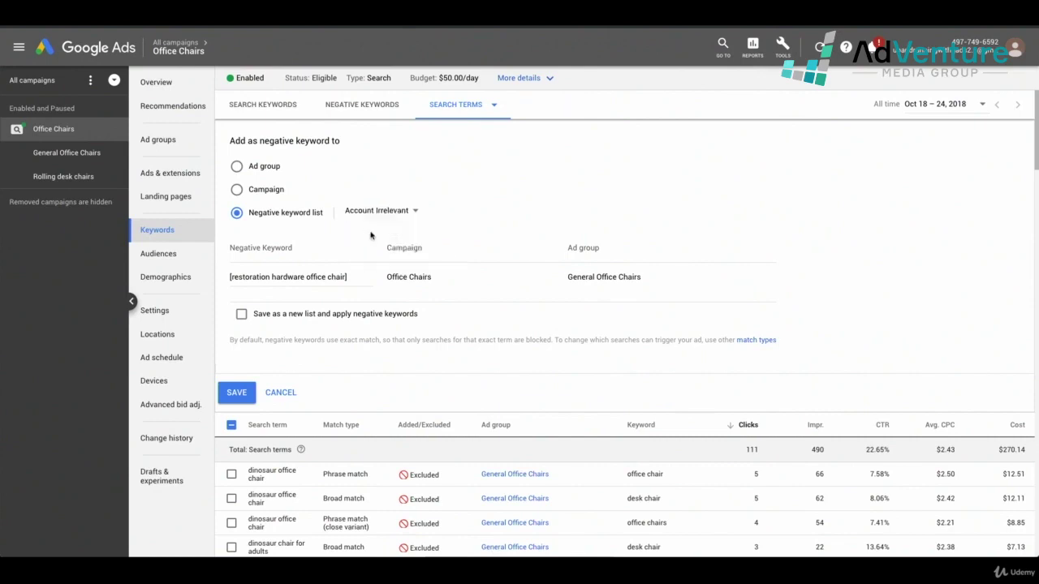
left_click(241, 390)
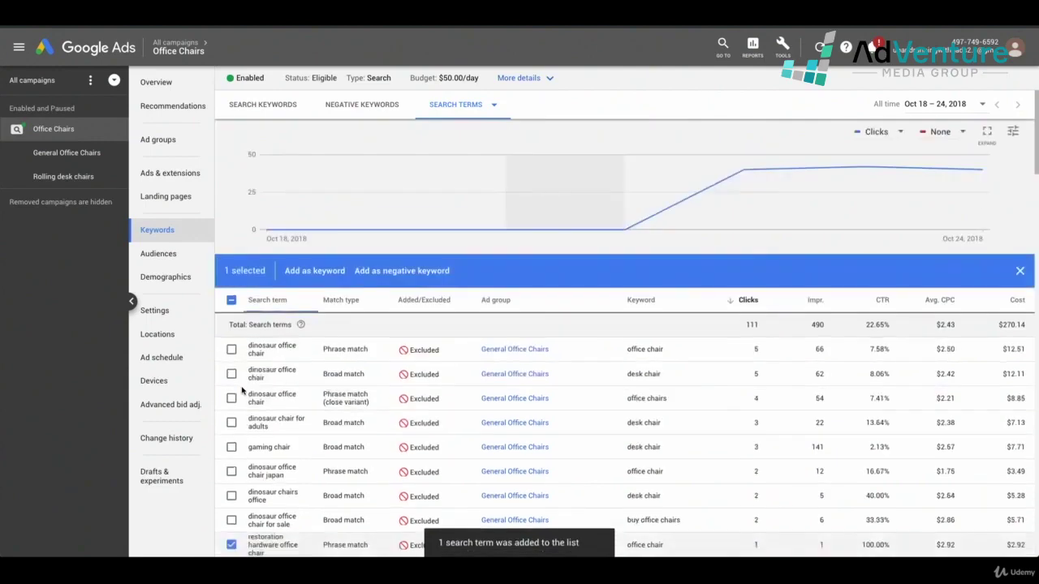
- Add plain 'restoration hardware', without brackets, as another Account Irrelevant negative keyword
scroll(381, 397, "down", 2)
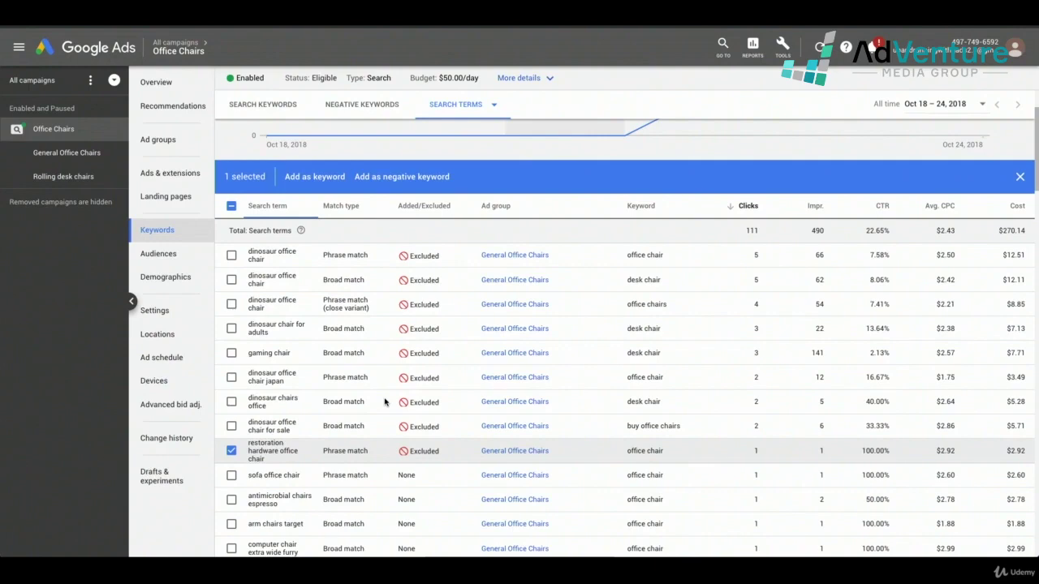
scroll(385, 401, "up", 2)
left_click(395, 271)
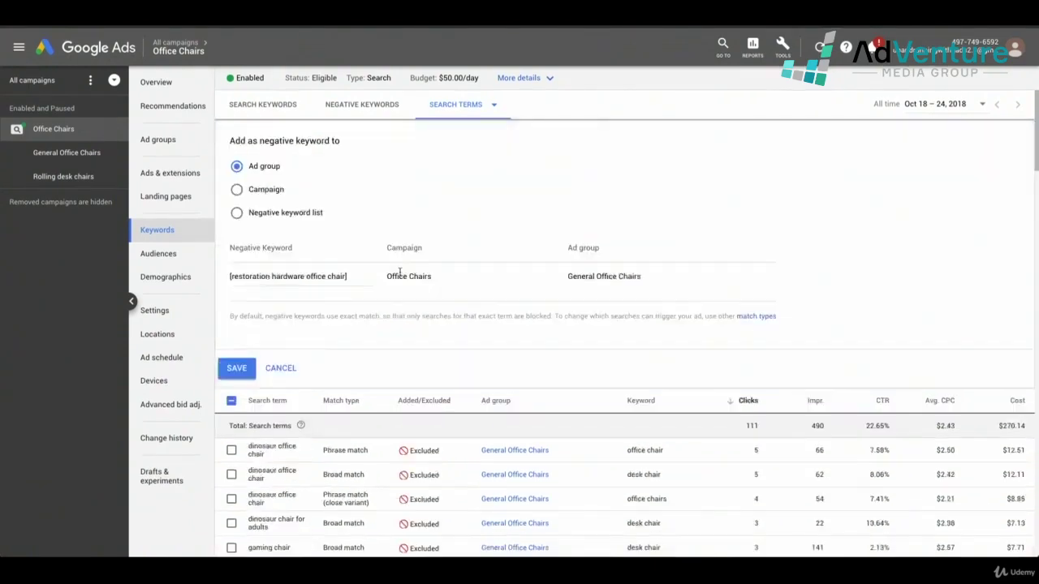
left_click(317, 213)
left_click_drag(347, 277, 302, 279)
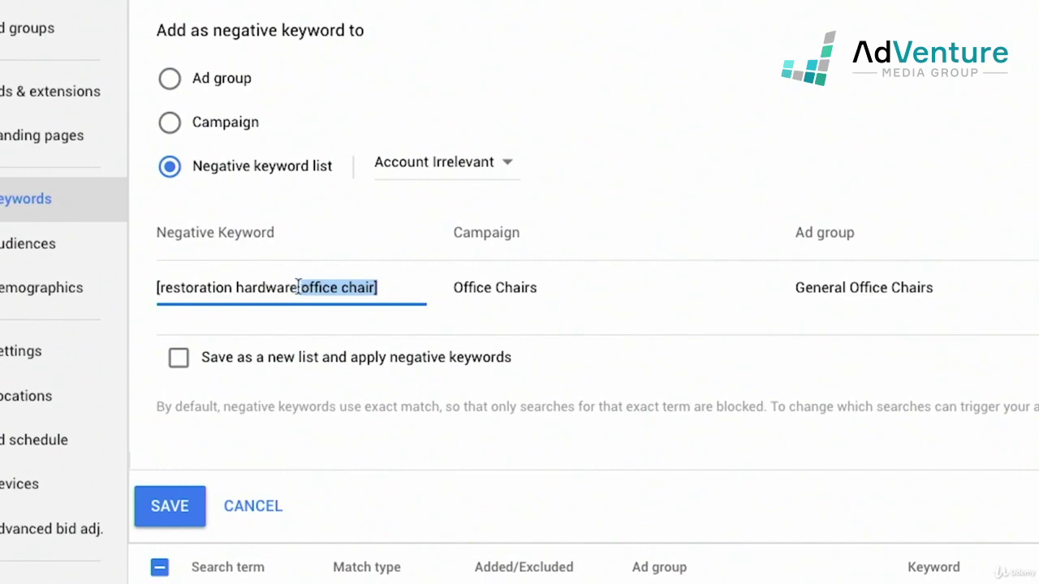
key("BackSpace")
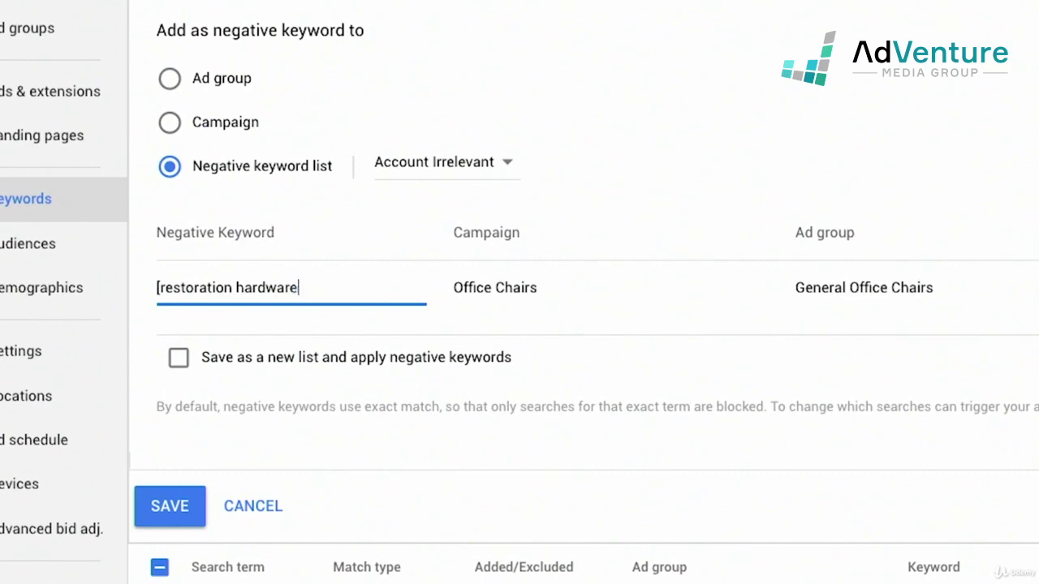
left_click(160, 285)
key("Delete")
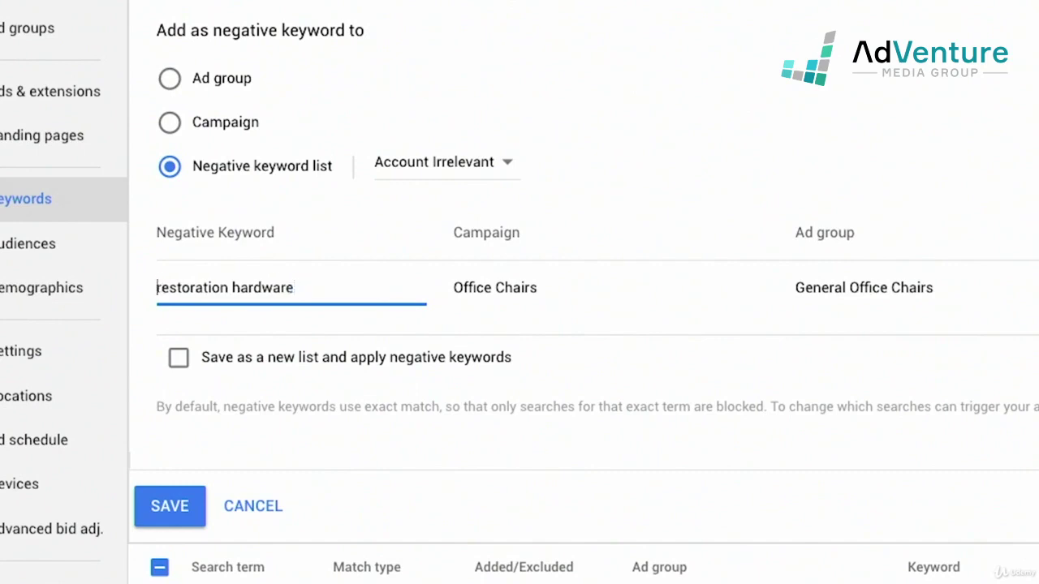
left_click(297, 282)
left_click(169, 505)
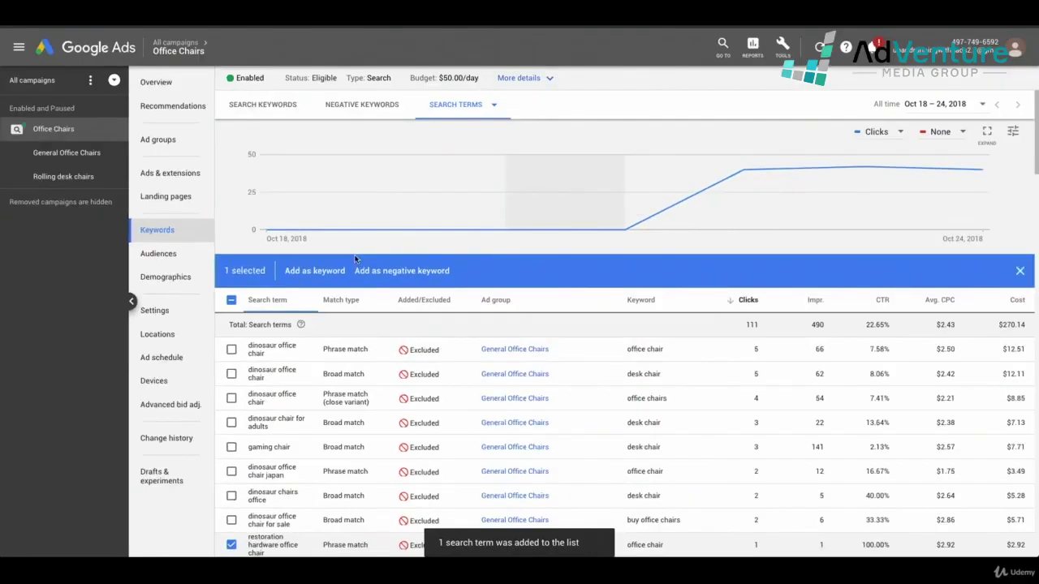
- Use 'gtneg' to reach Negative keyword lists and open the 11-keyword Account Irrelevant list
type("gt")
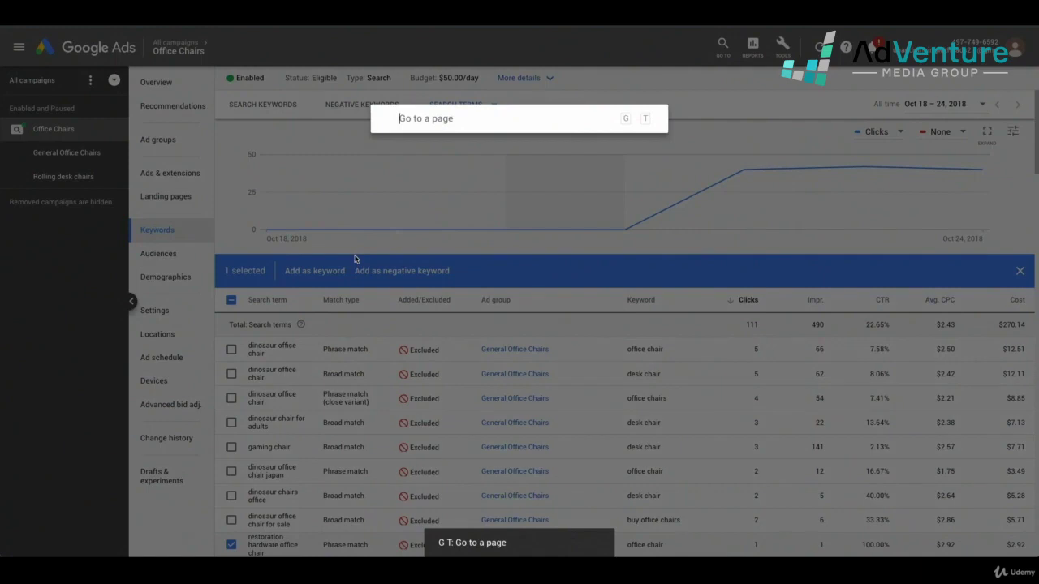
type("neg")
left_click(475, 165)
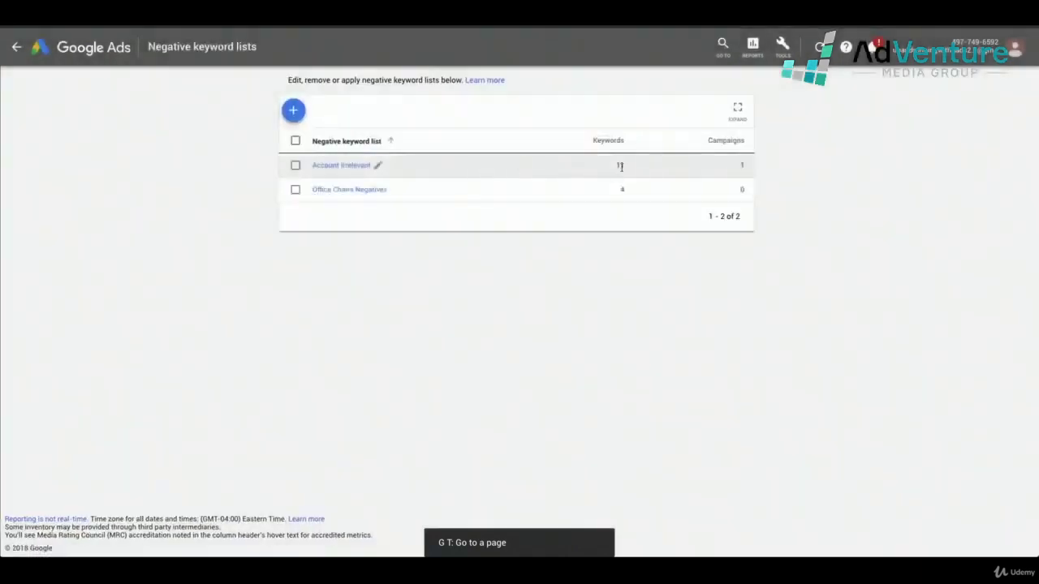
left_click(334, 167)
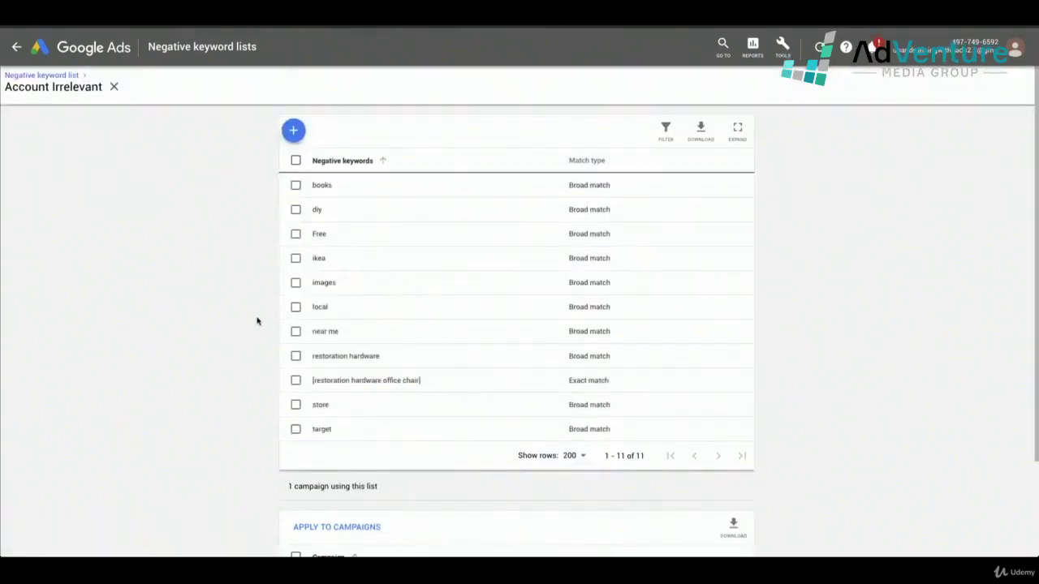
- Remove 'near me' from the Account Irrelevant list, leaving 10 negative keywords
left_click(296, 332)
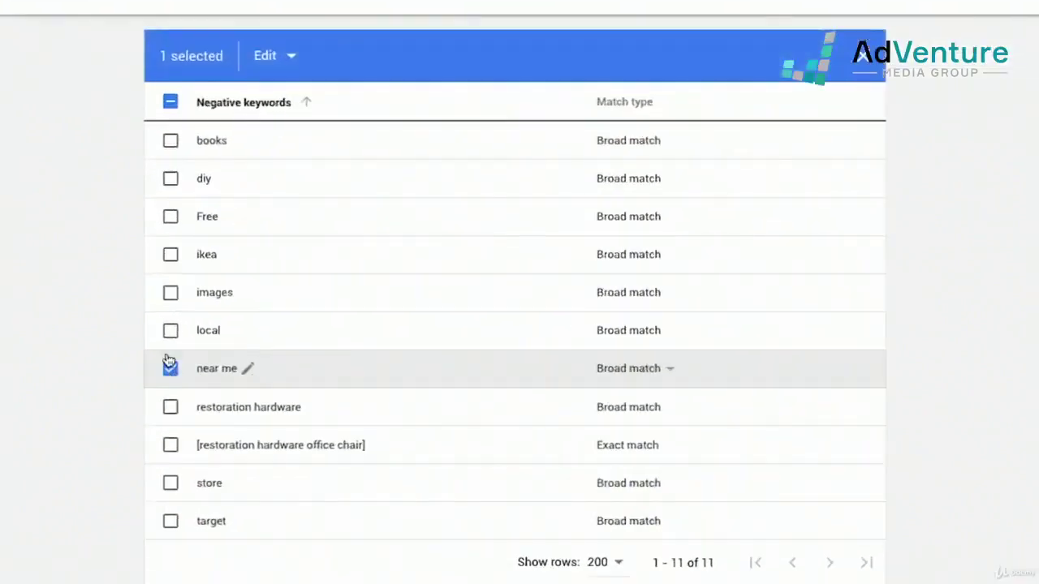
left_click(274, 57)
left_click(281, 105)
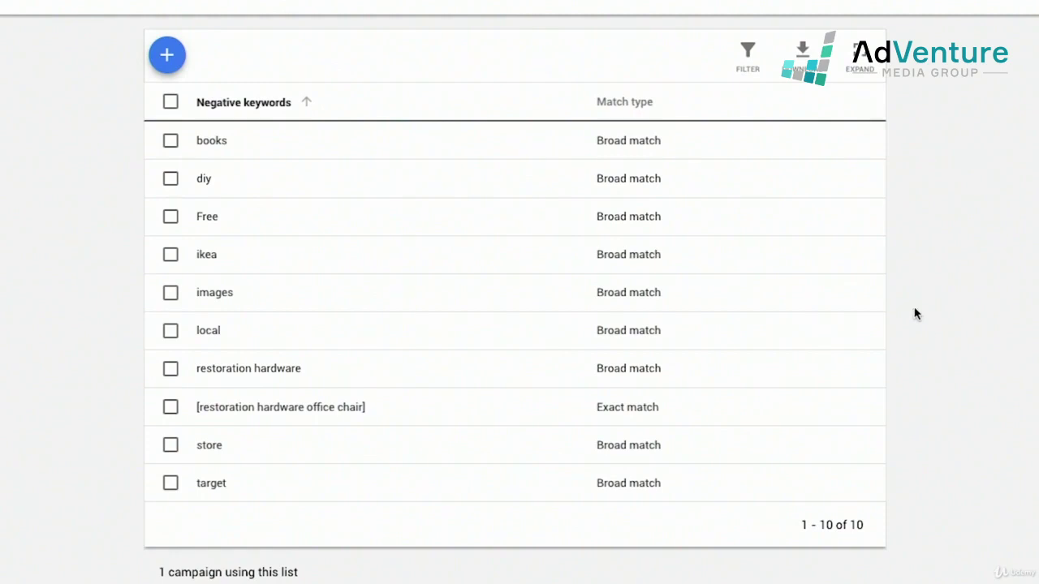
left_click(755, 74)
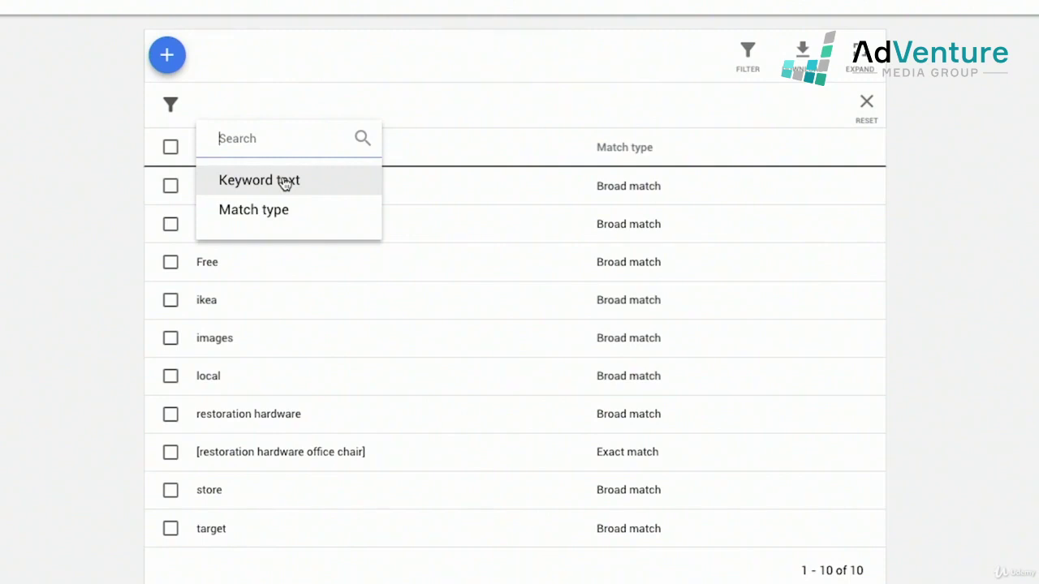
left_click(924, 140)
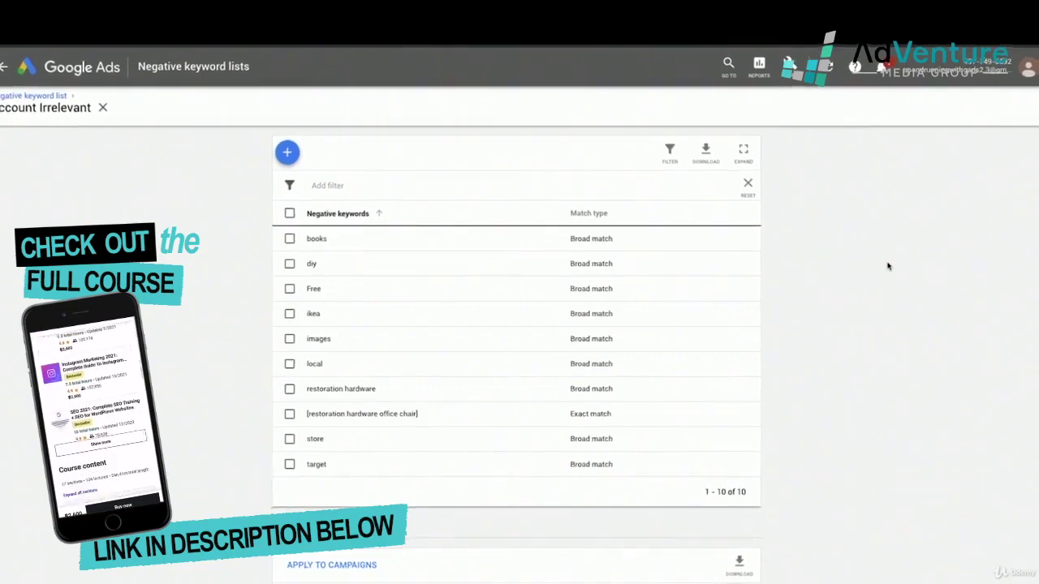
- Detach the Account Irrelevant list from the Office Chairs campaign
scroll(888, 267, "down", 3)
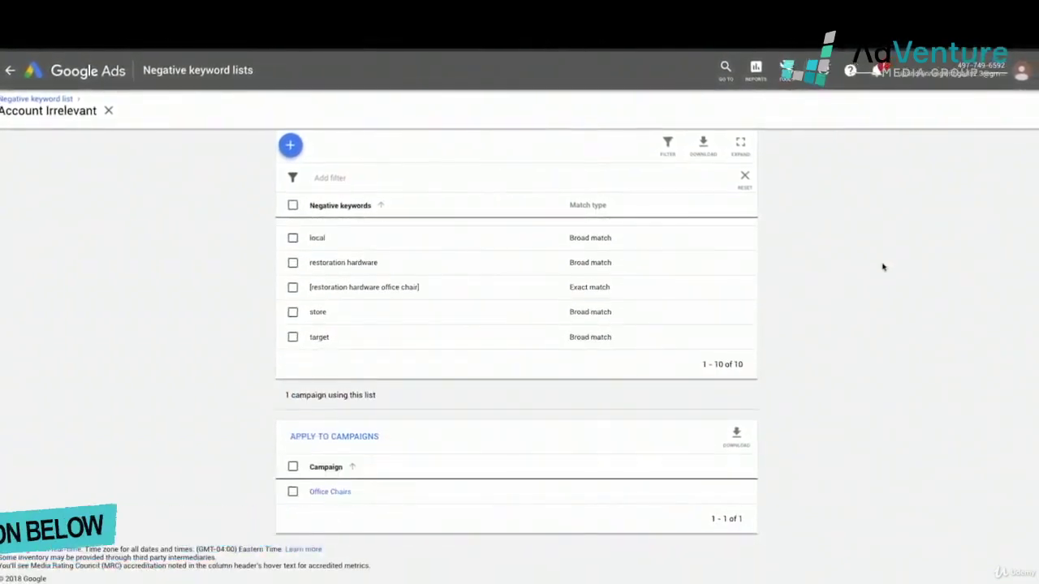
left_click(339, 436)
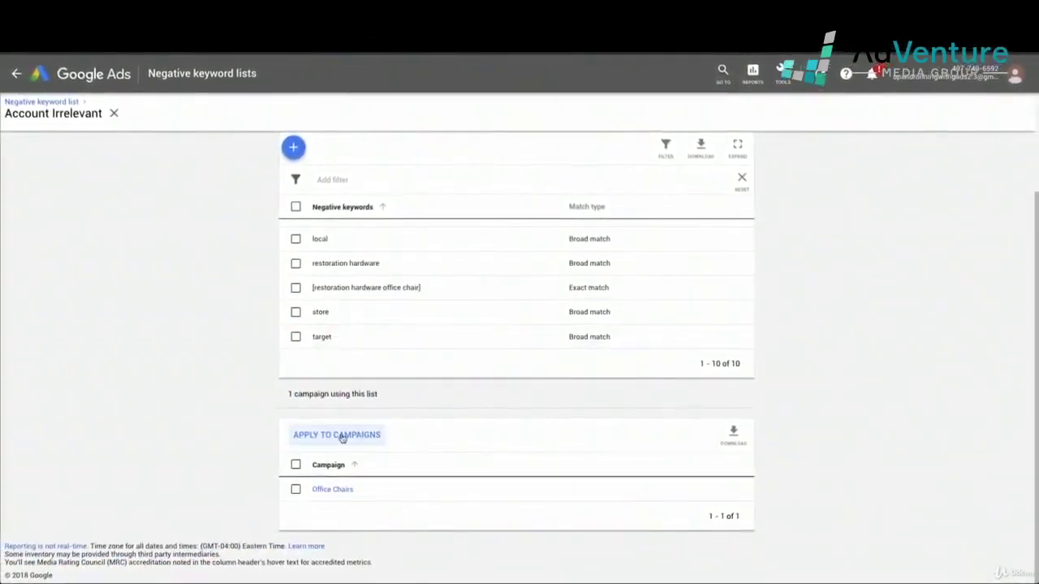
left_click(296, 489)
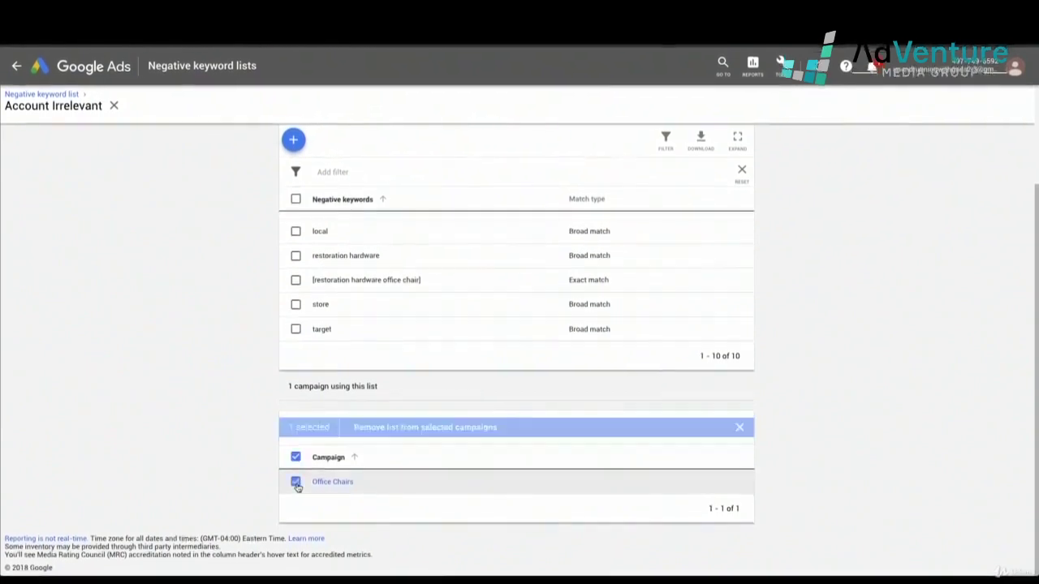
left_click(407, 421)
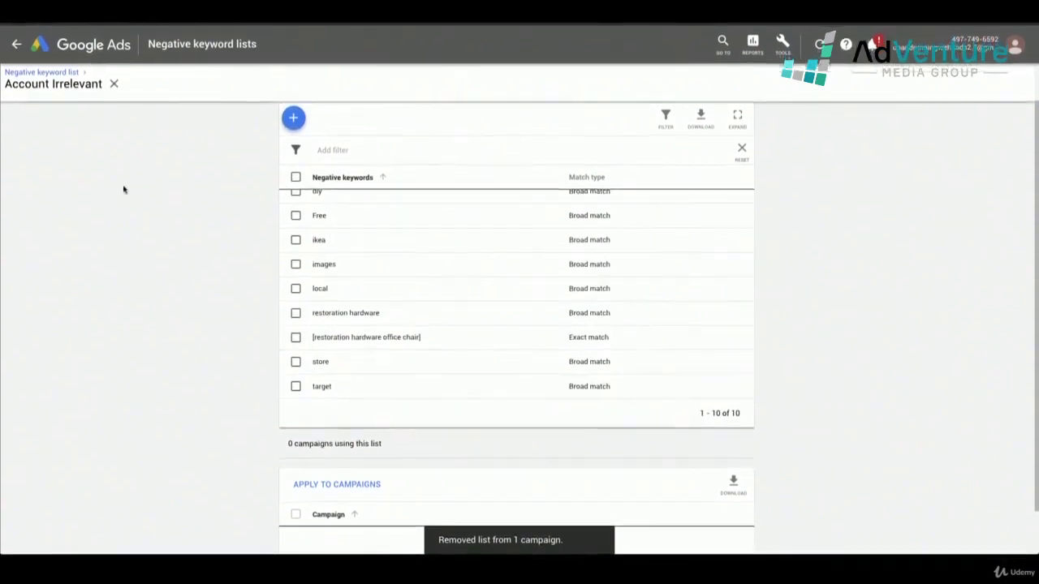
- Reapply the list to Office Chairs and begin adding more negative keywords
scroll(169, 269, "down", 1)
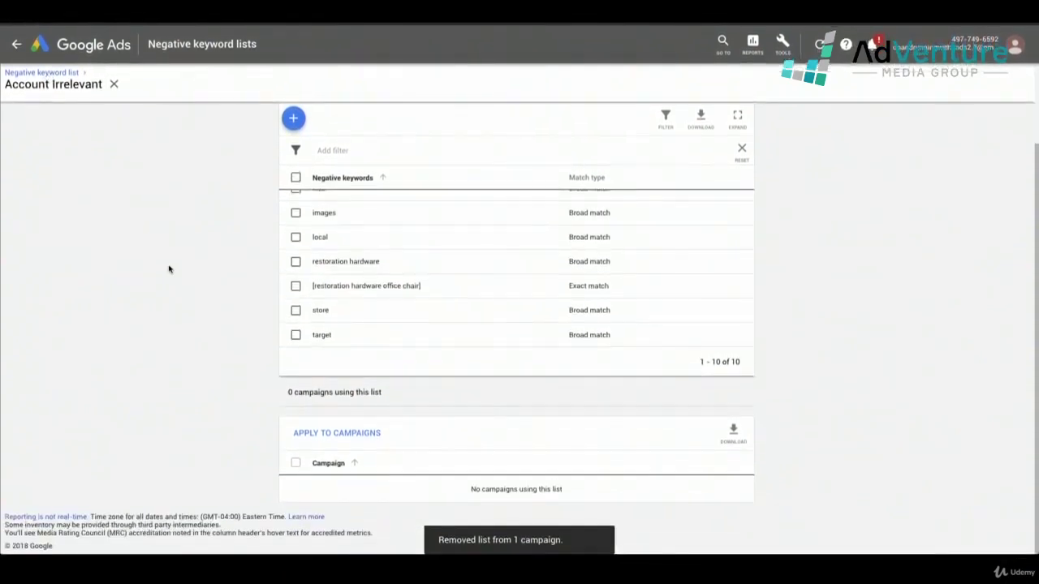
left_click(328, 435)
left_click(378, 255)
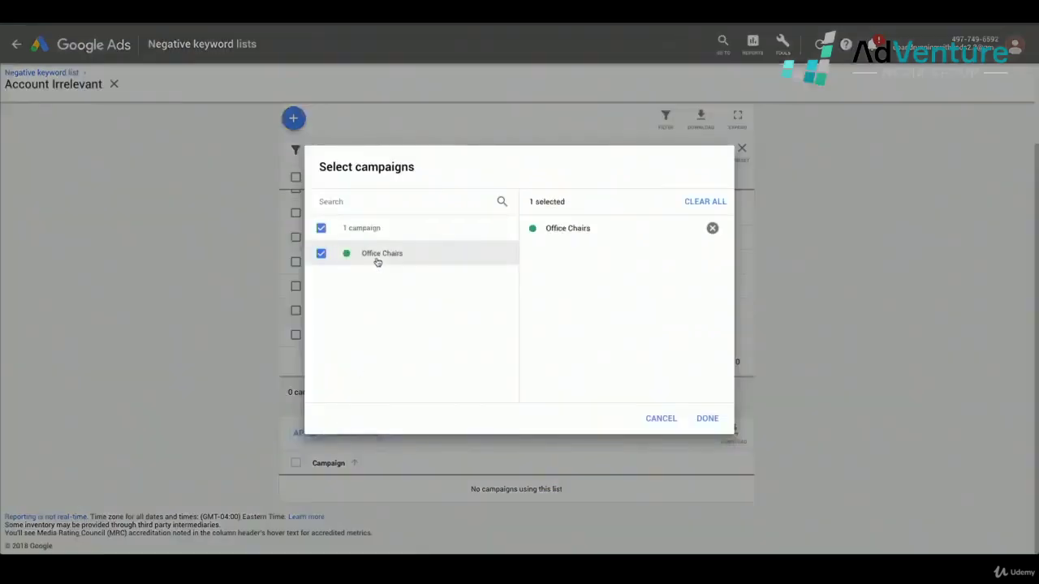
left_click(705, 418)
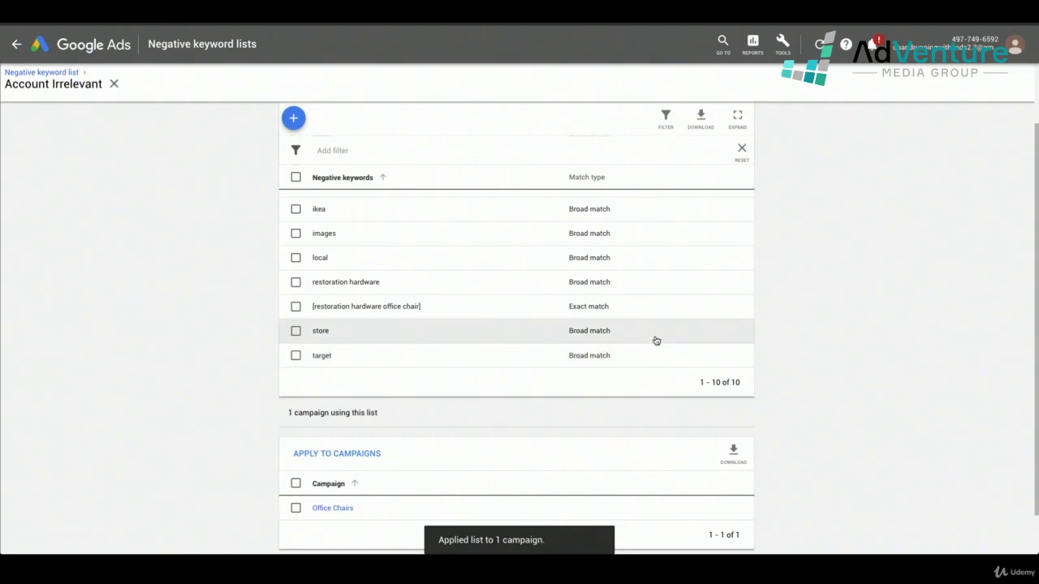
scroll(655, 341, "up", 2)
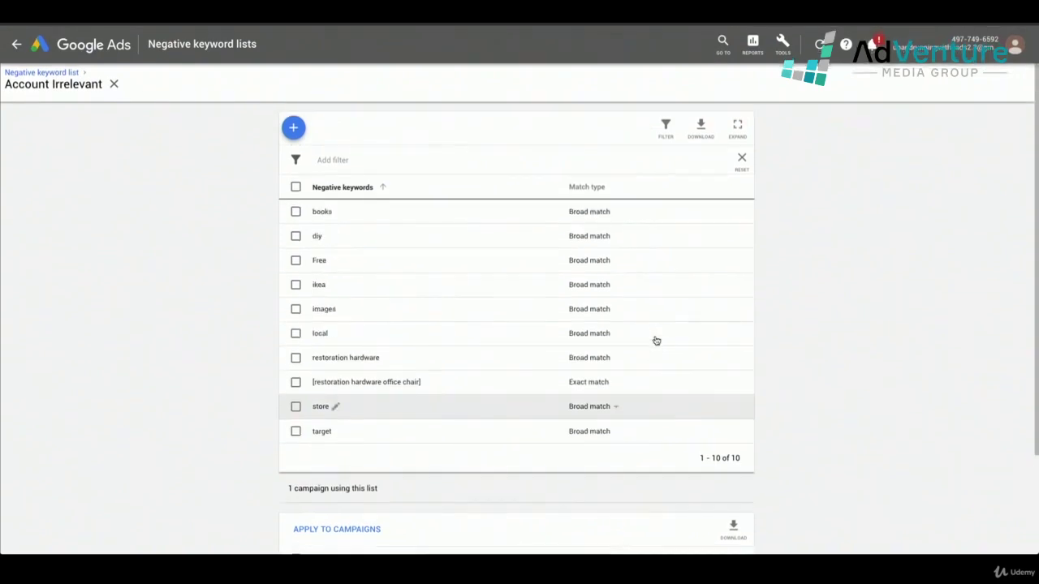
left_click(293, 128)
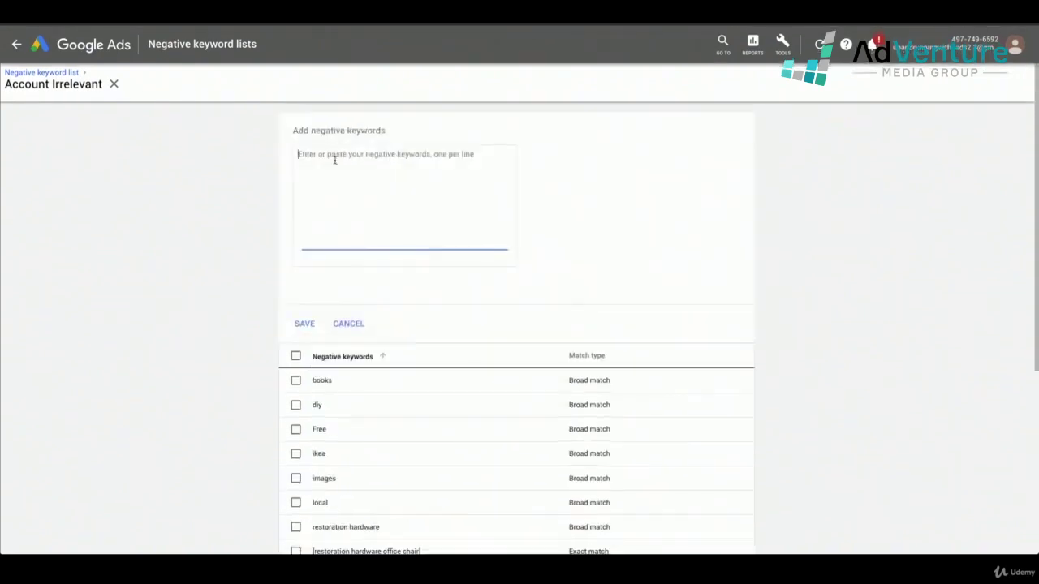